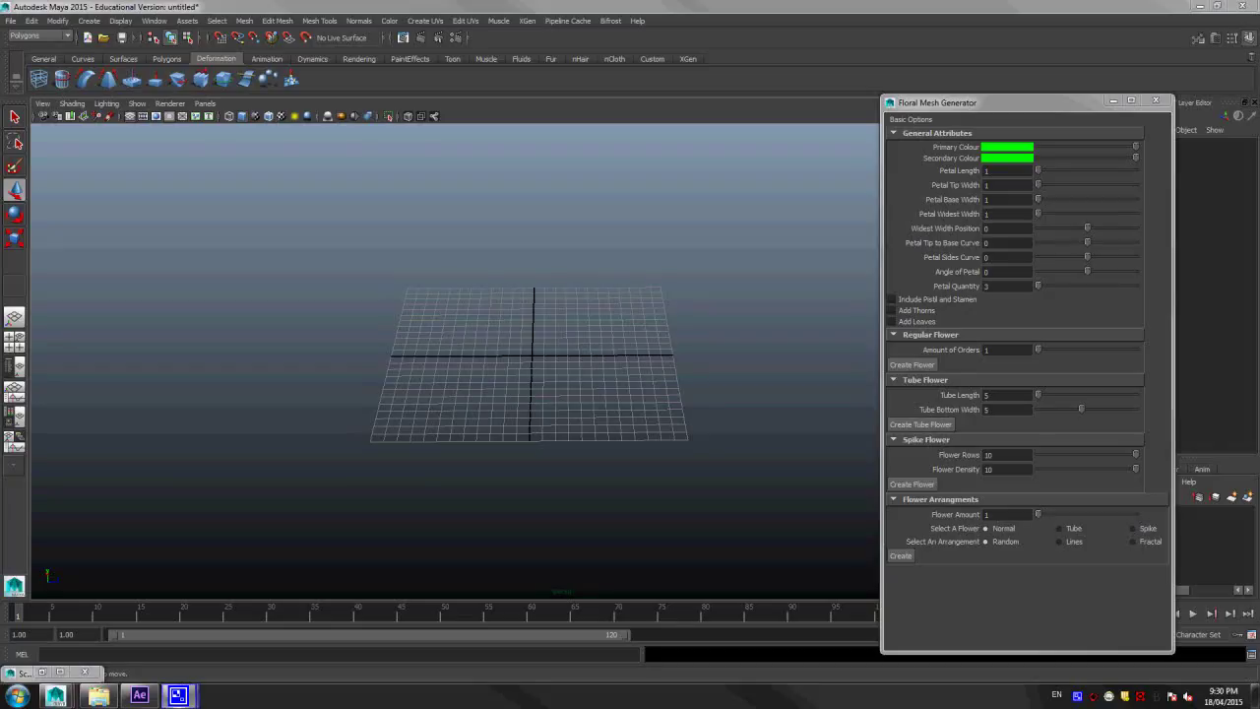
Step: Create a one-order regular flower and move it to the left
left_click(909, 367)
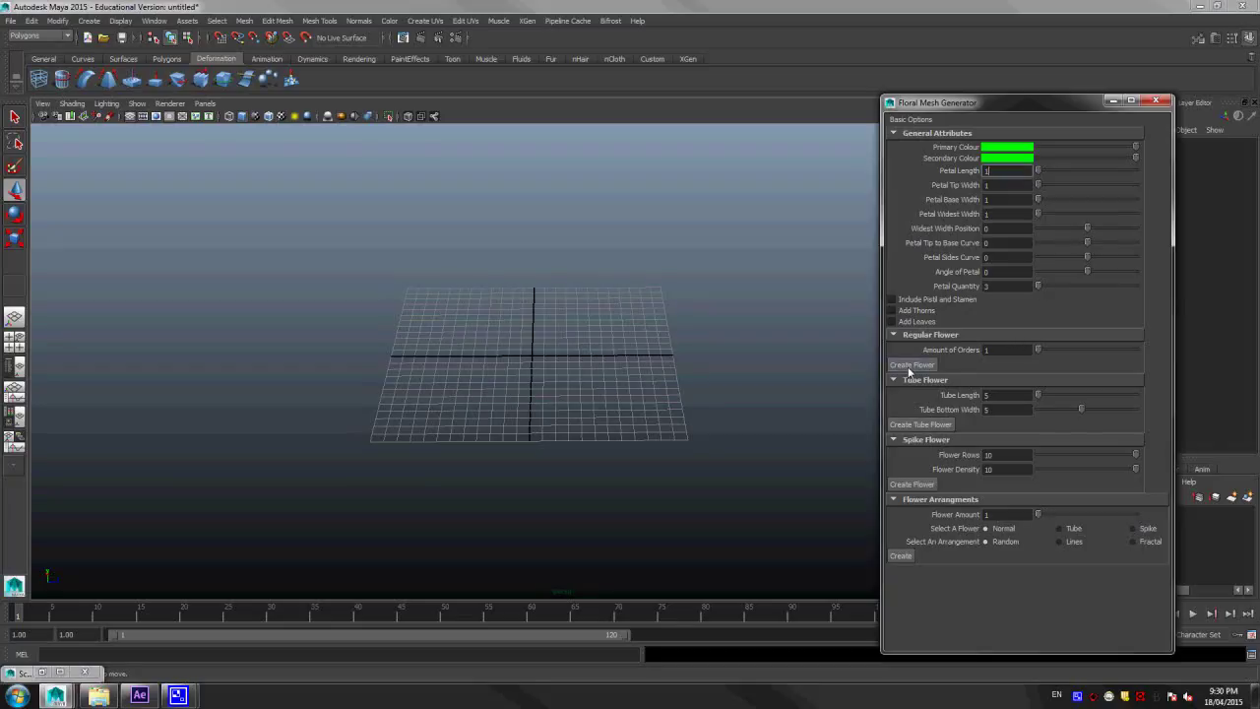
scroll(626, 378, "up", 1)
scroll(618, 391, "up", 2)
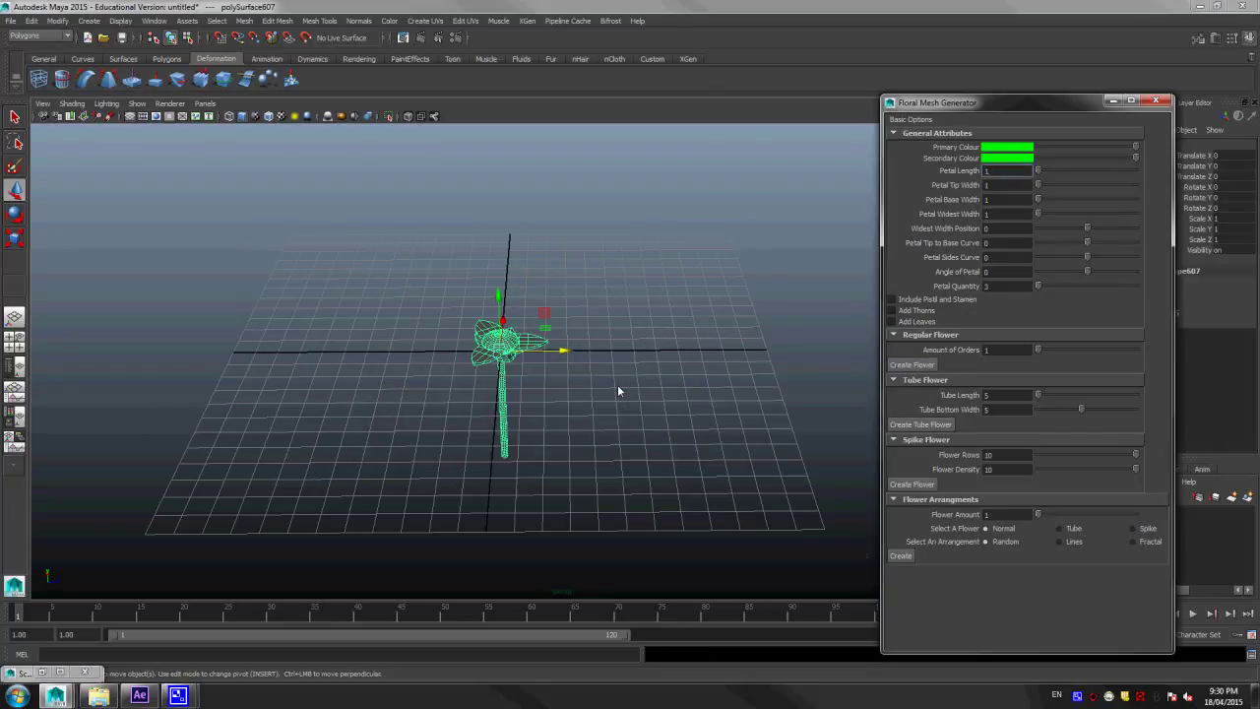
left_click_drag(554, 352, 239, 352)
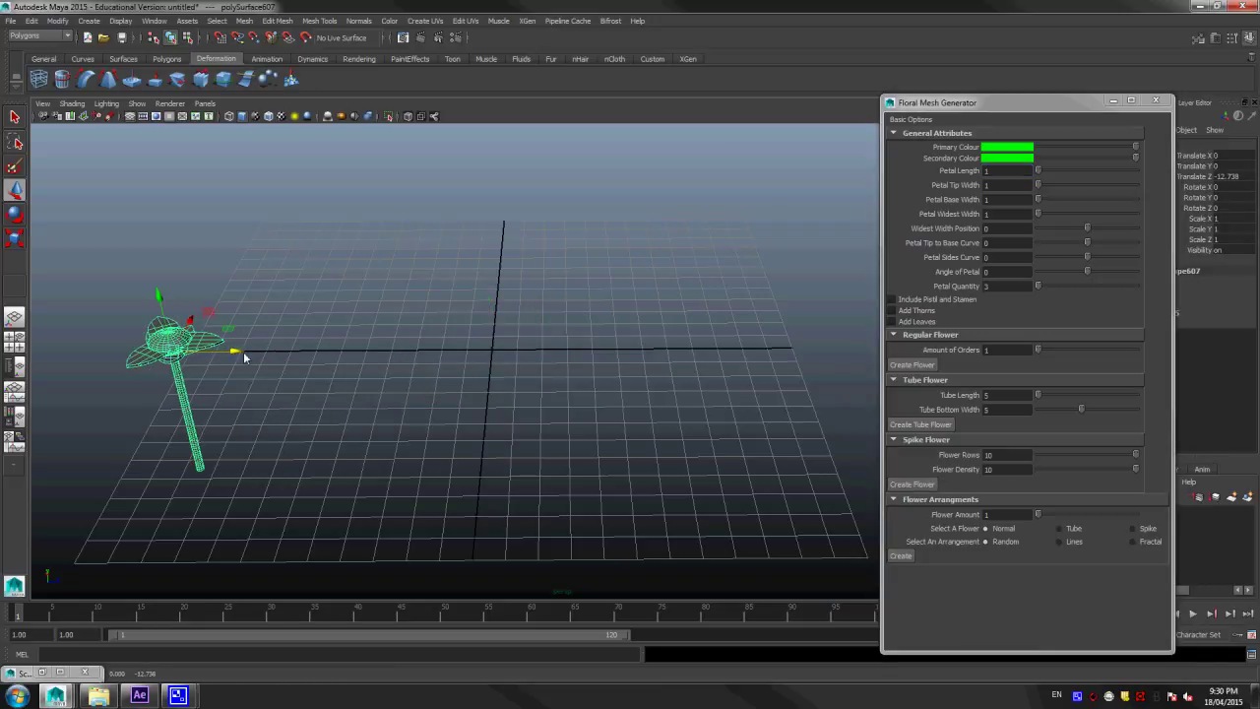
Step: Build a second regular flower with 5 Amount of Orders, place it left beside the first, and deselect
left_click_drag(1062, 351, 1136, 351)
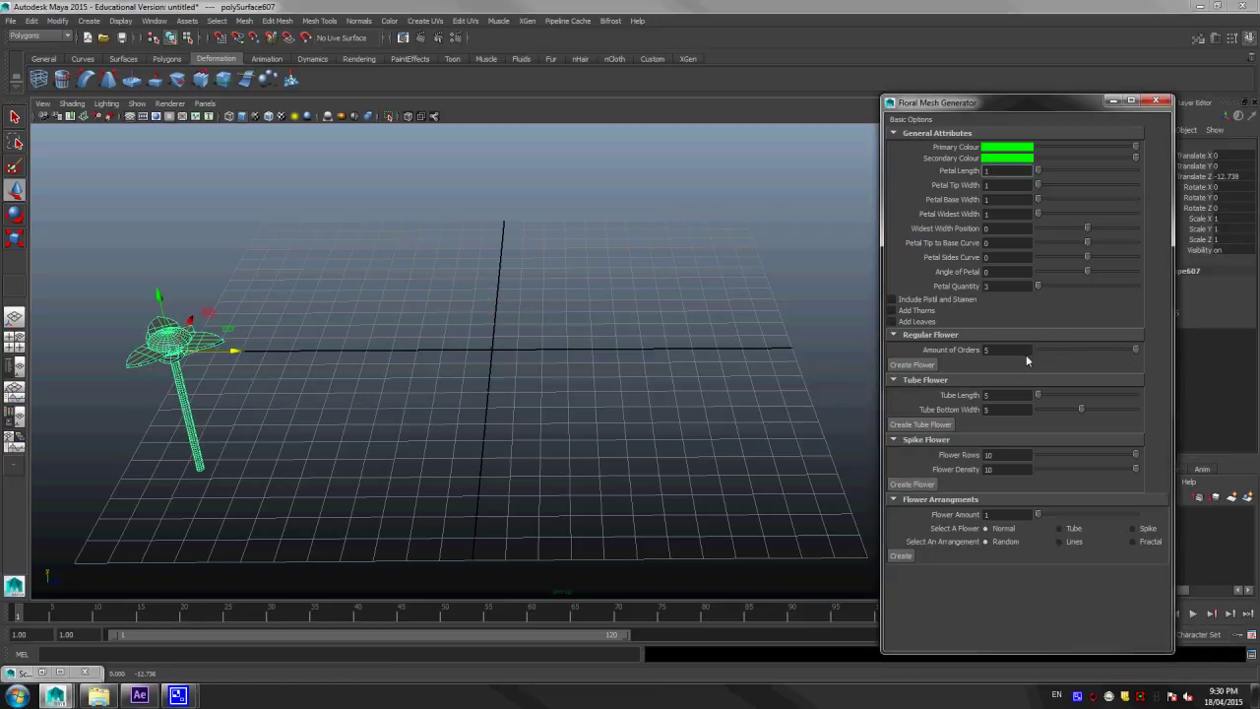
left_click(912, 364)
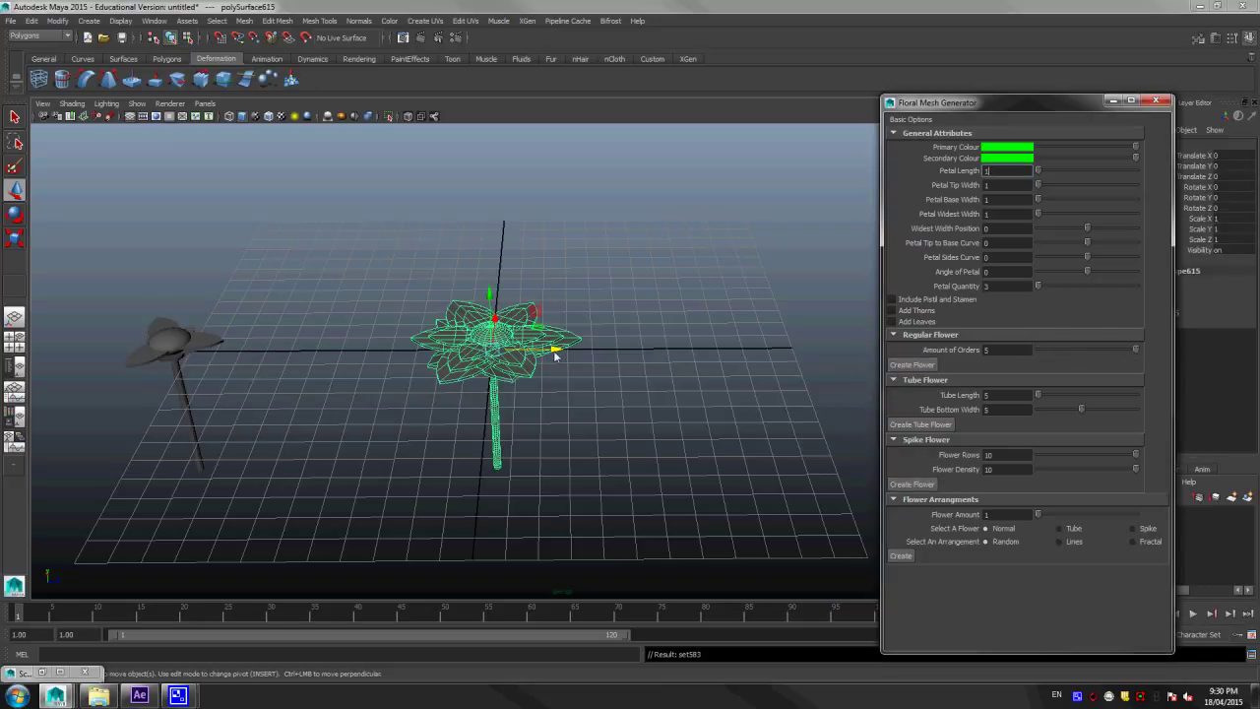
left_click_drag(557, 349, 385, 367)
left_click(487, 394)
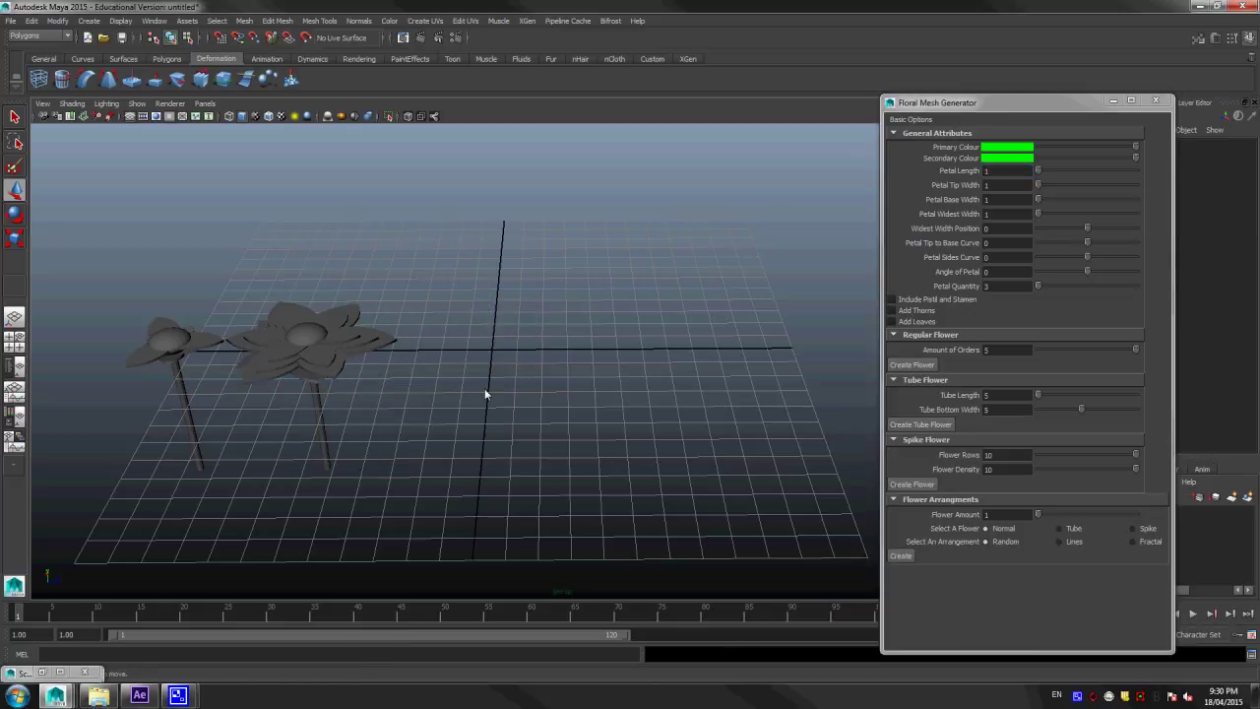
Step: Set Petal Quantity 7 and Amount of Orders 1, create a single-layer flower and move it right
left_click_drag(1039, 286, 1106, 287)
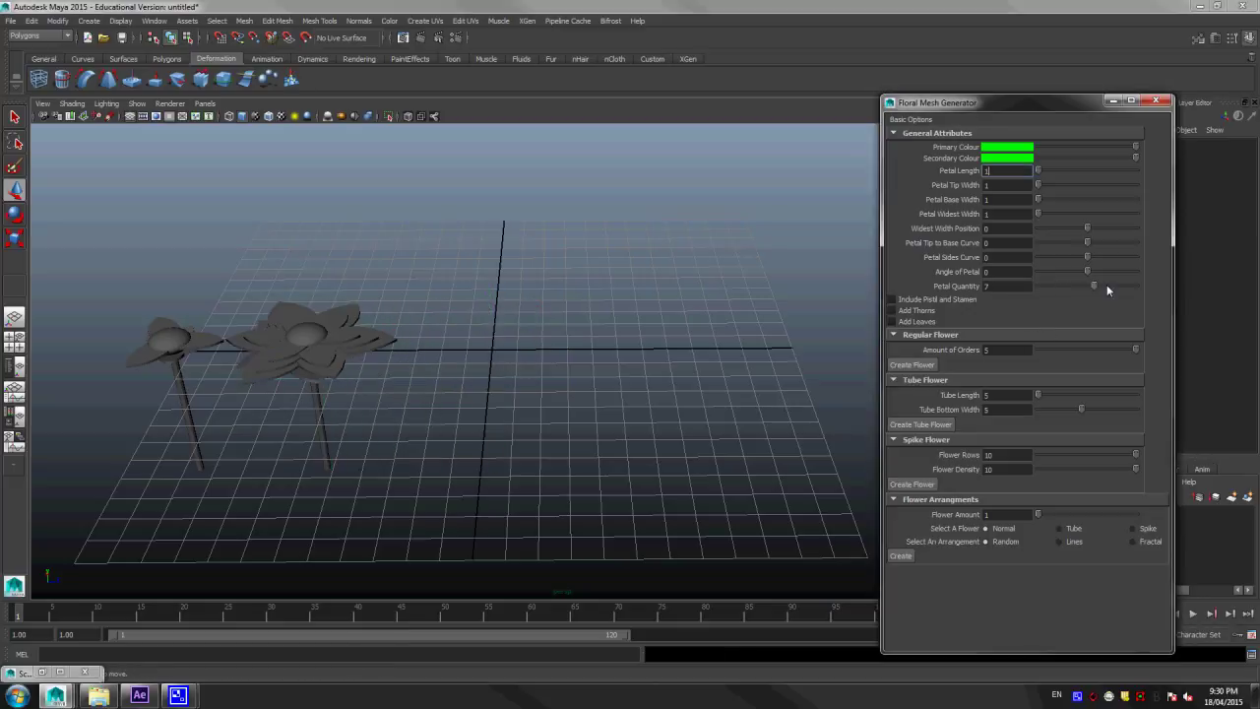
left_click_drag(1060, 354, 958, 359)
left_click(921, 370)
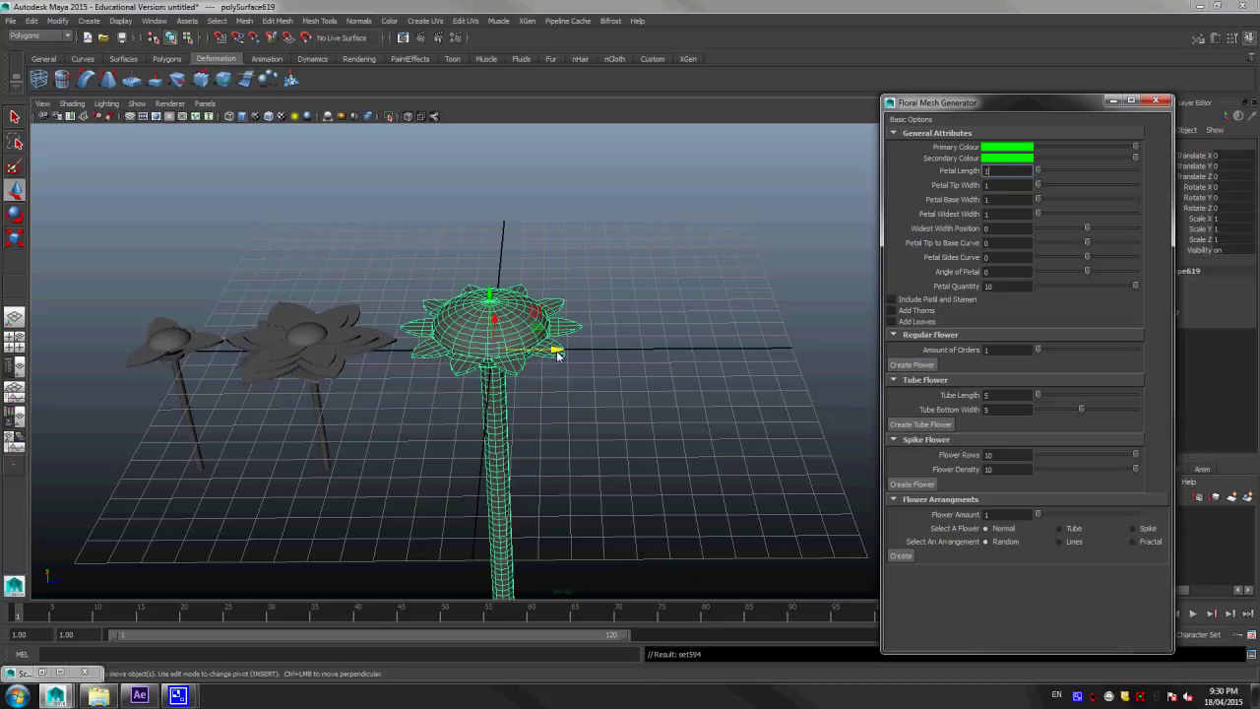
left_click_drag(559, 357, 958, 416)
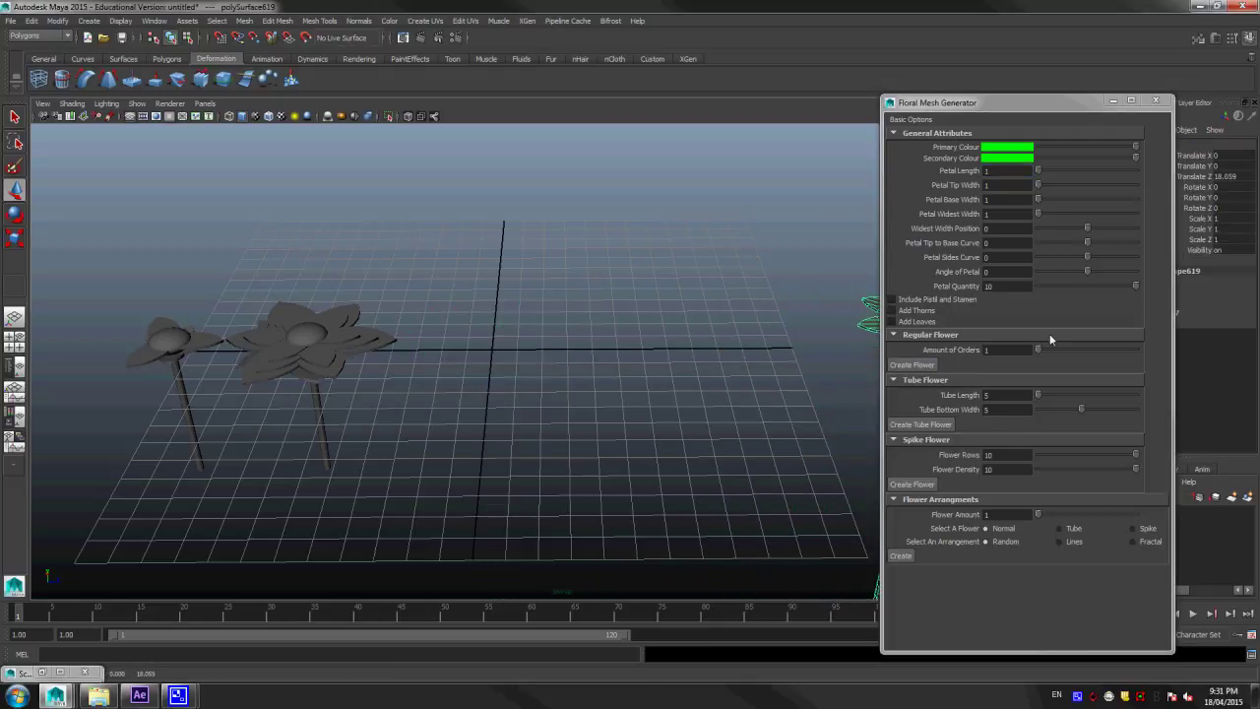
mouse_move(1039, 170)
left_mouse_down()
mouse_move(1103, 171)
mouse_move(1165, 197)
left_mouse_up()
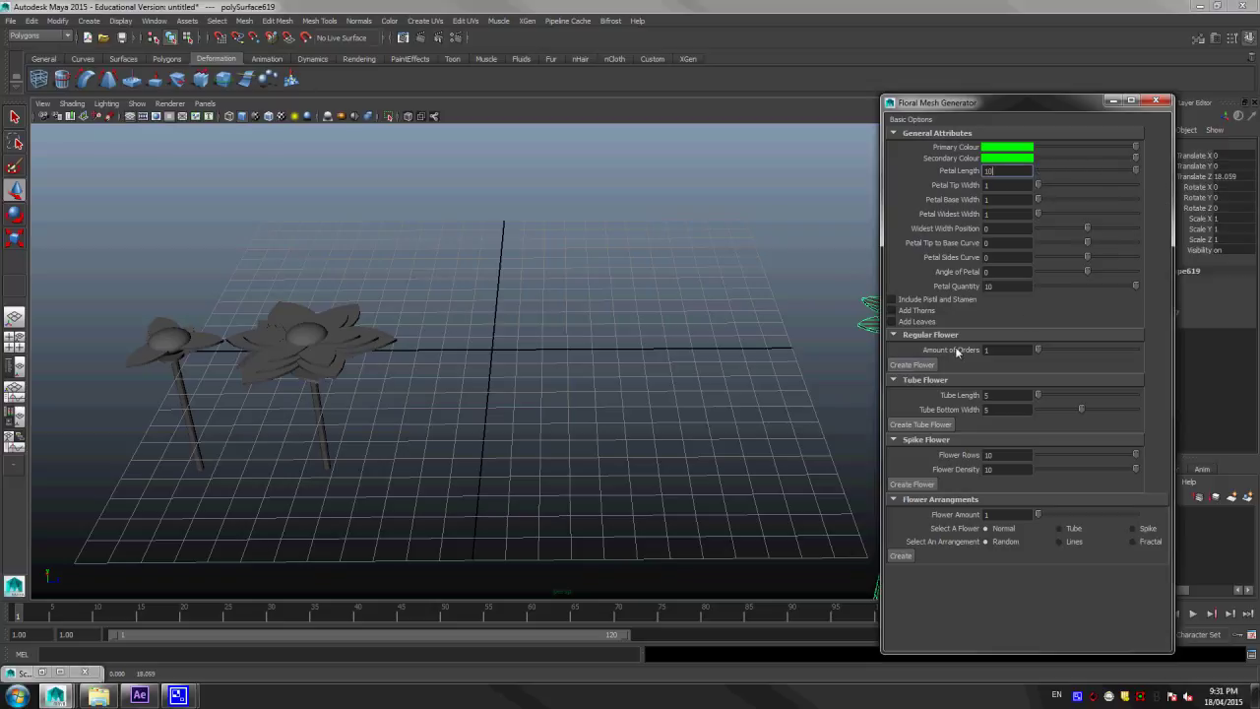
Step: Create a Petal Length 10 flower, then a tube flower moved far left, and reset Petal Length to 1
left_click(912, 364)
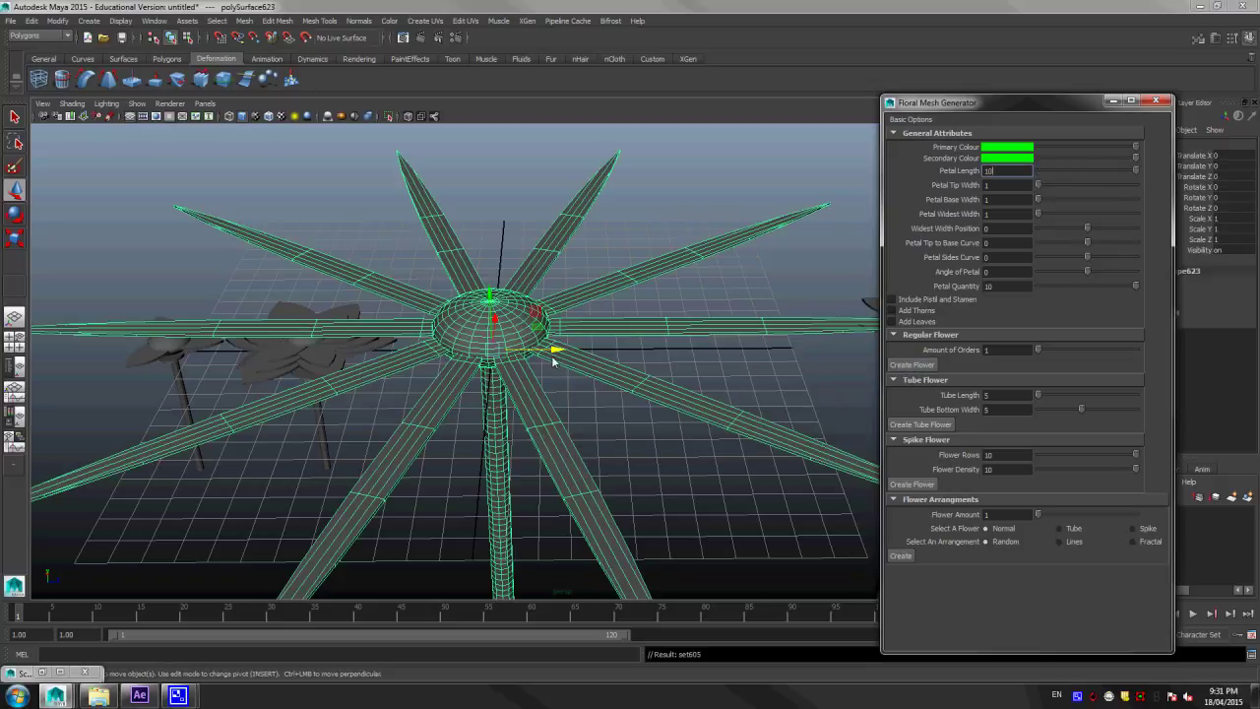
left_click_drag(553, 354, 722, 375)
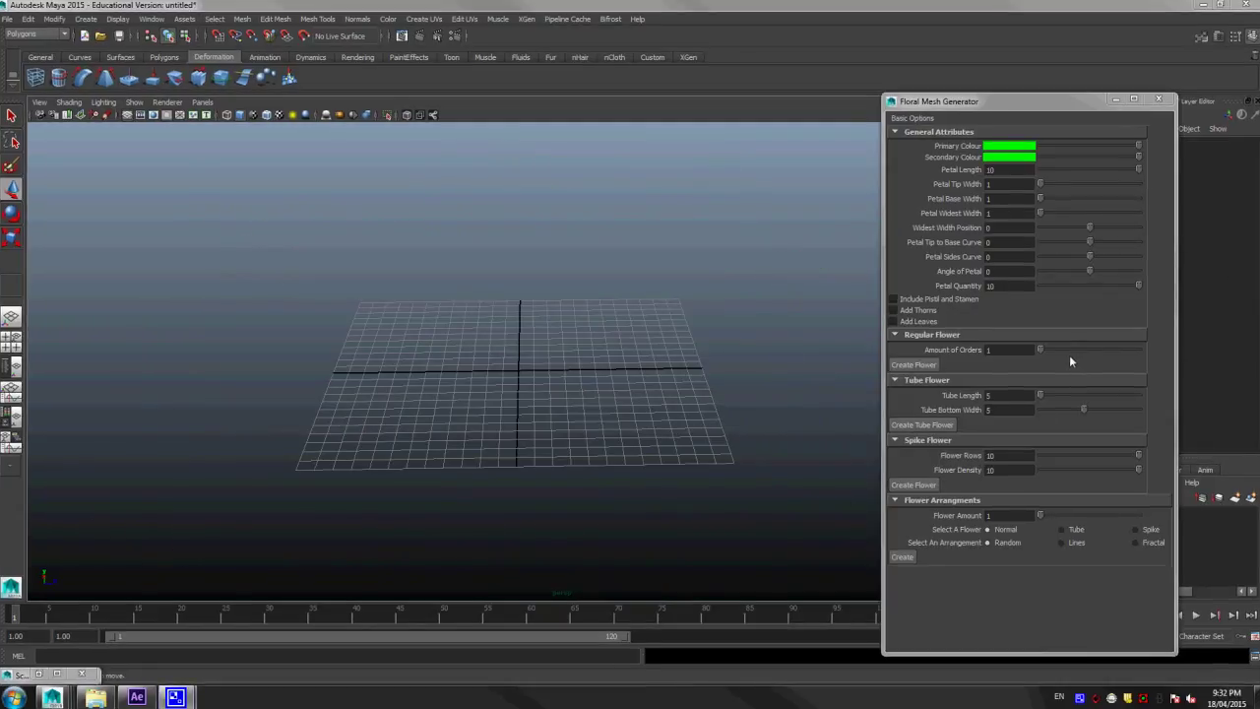
left_click(923, 424)
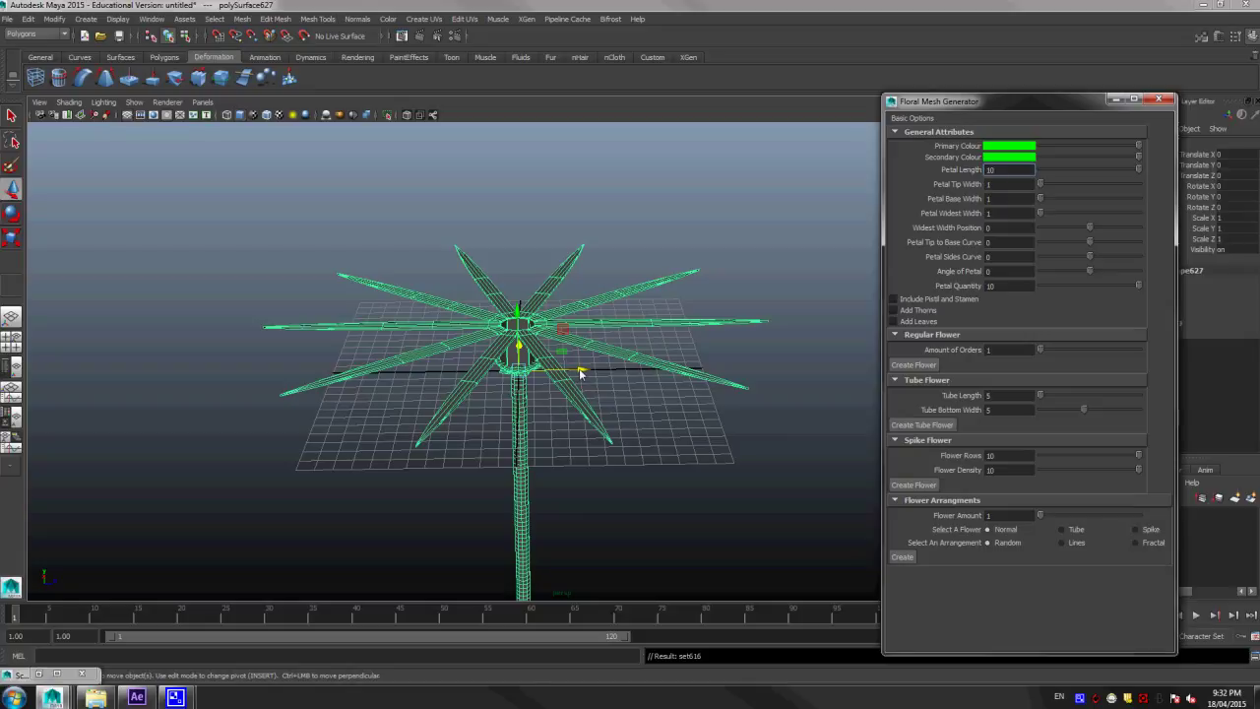
left_click_drag(579, 369, 135, 390)
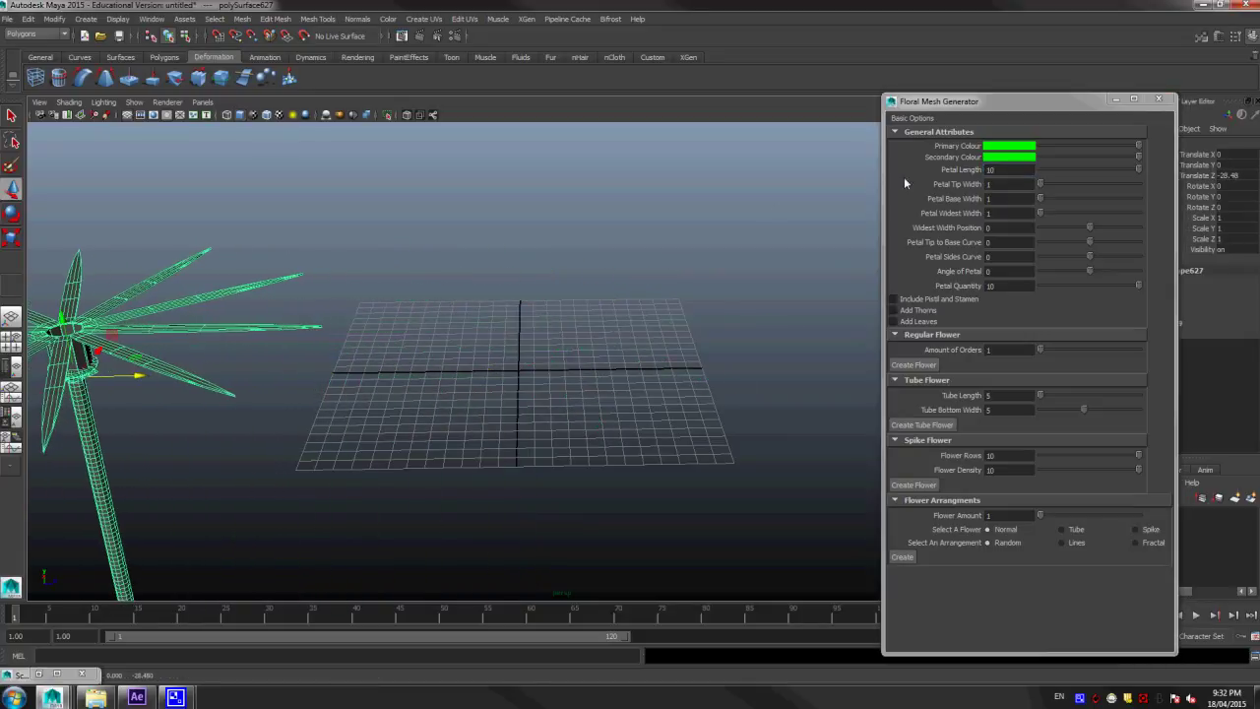
left_click(1046, 169)
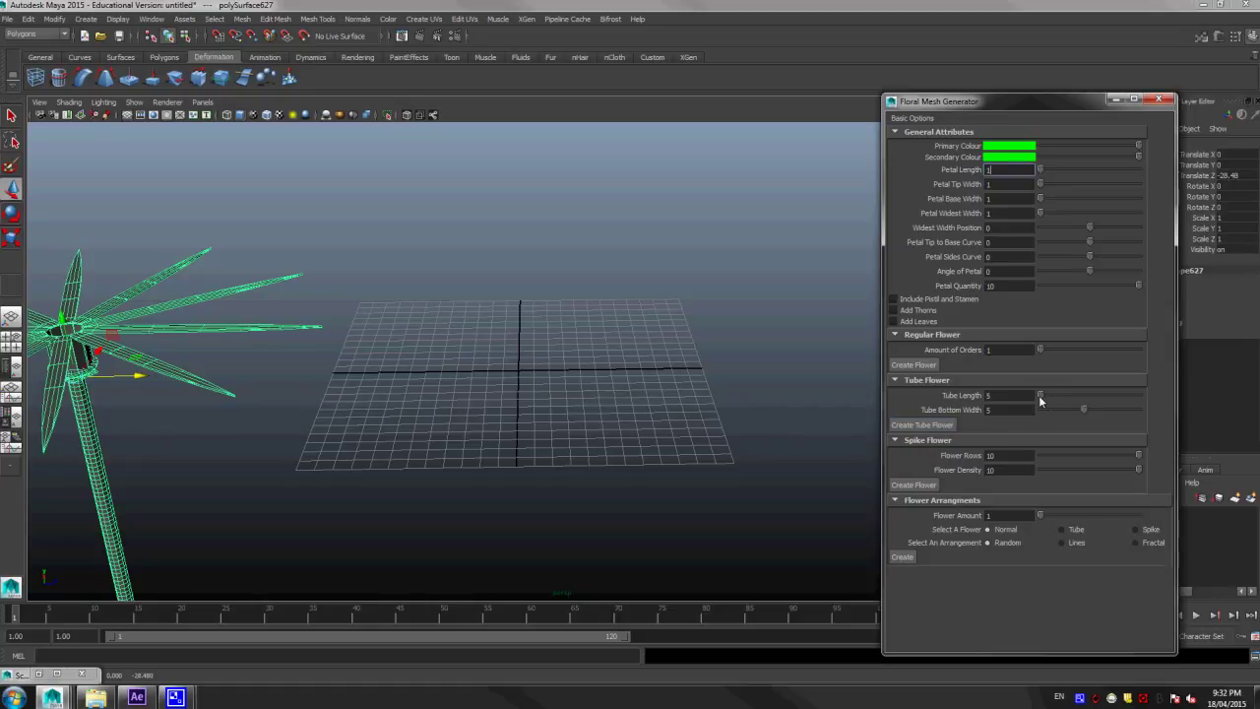
Step: Create a tube flower with Tube Length 10 and Angle of Petal 45, moved off to the right
left_click_drag(1041, 395, 1141, 396)
left_click_drag(1091, 271, 1173, 282)
left_click(923, 425)
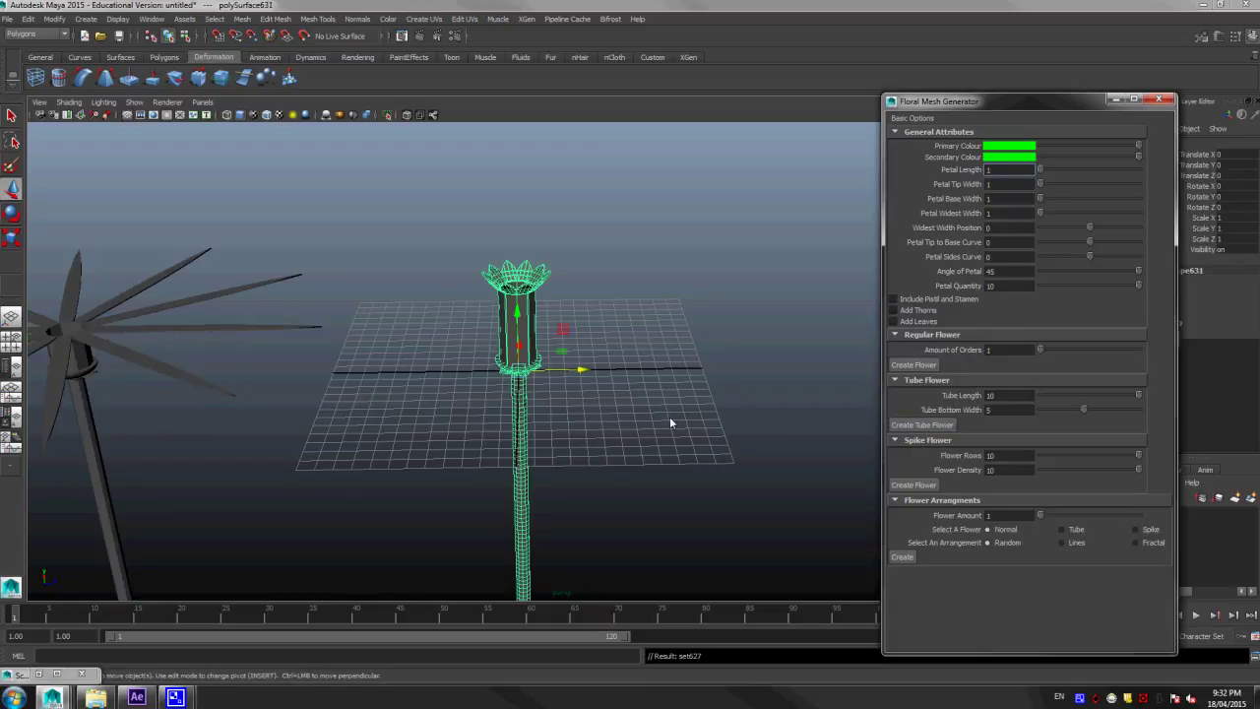
mouse_move(583, 375)
left_mouse_down()
mouse_move(1109, 410)
mouse_move(994, 414)
left_mouse_up()
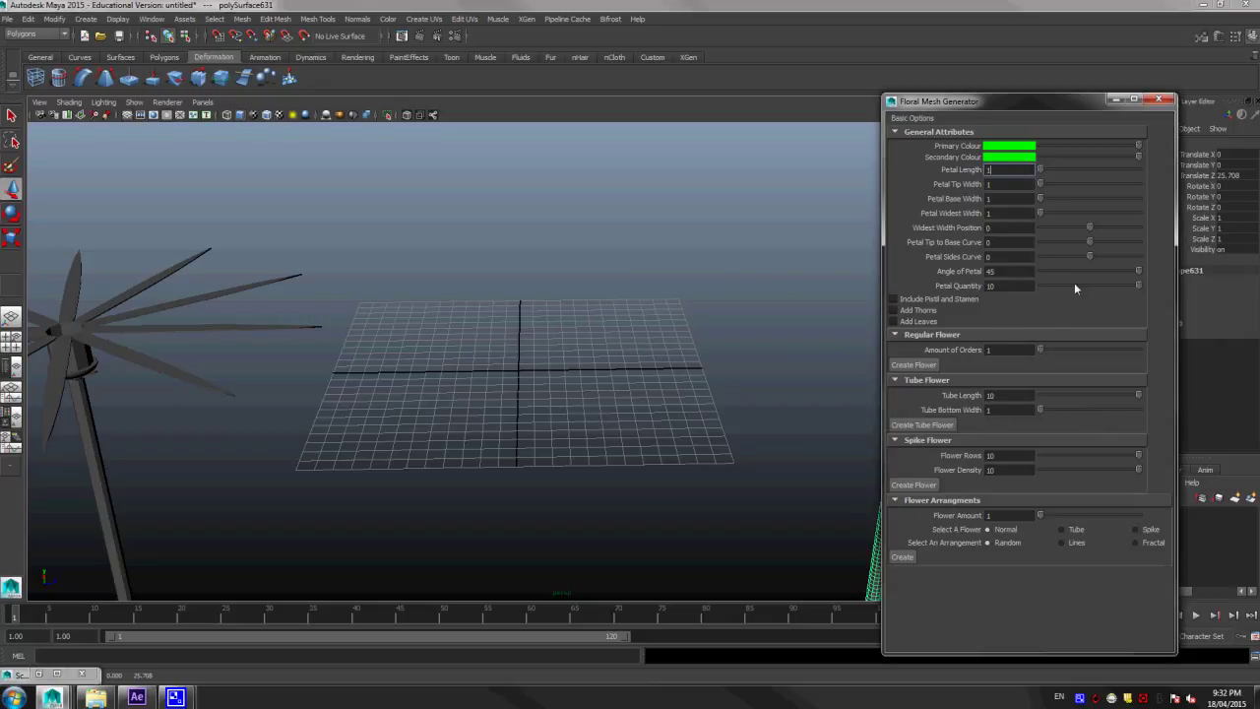
Step: Lower Petal Quantity to 5, create another tube flower, and deselect it
left_click_drag(1108, 286, 1081, 286)
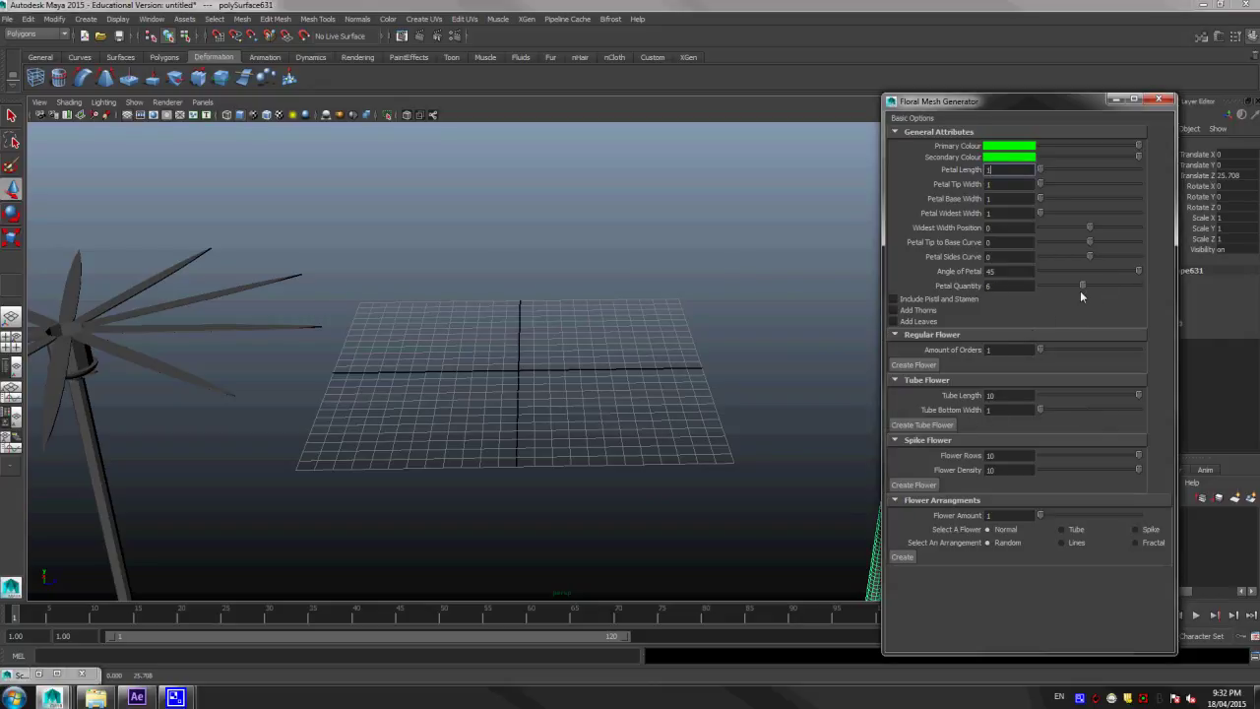
left_click(923, 425)
left_click(683, 384)
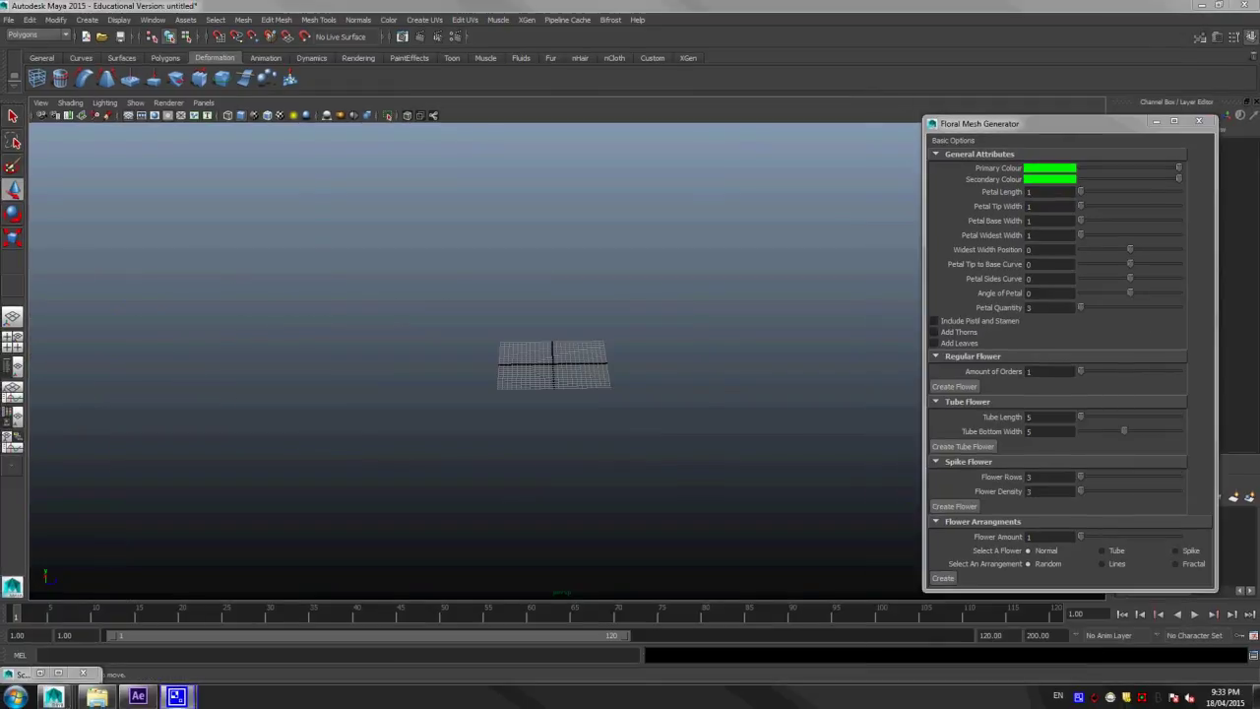
Step: Create a spike flower, group its parts with Ctrl+G, and move the group left
left_click(959, 505)
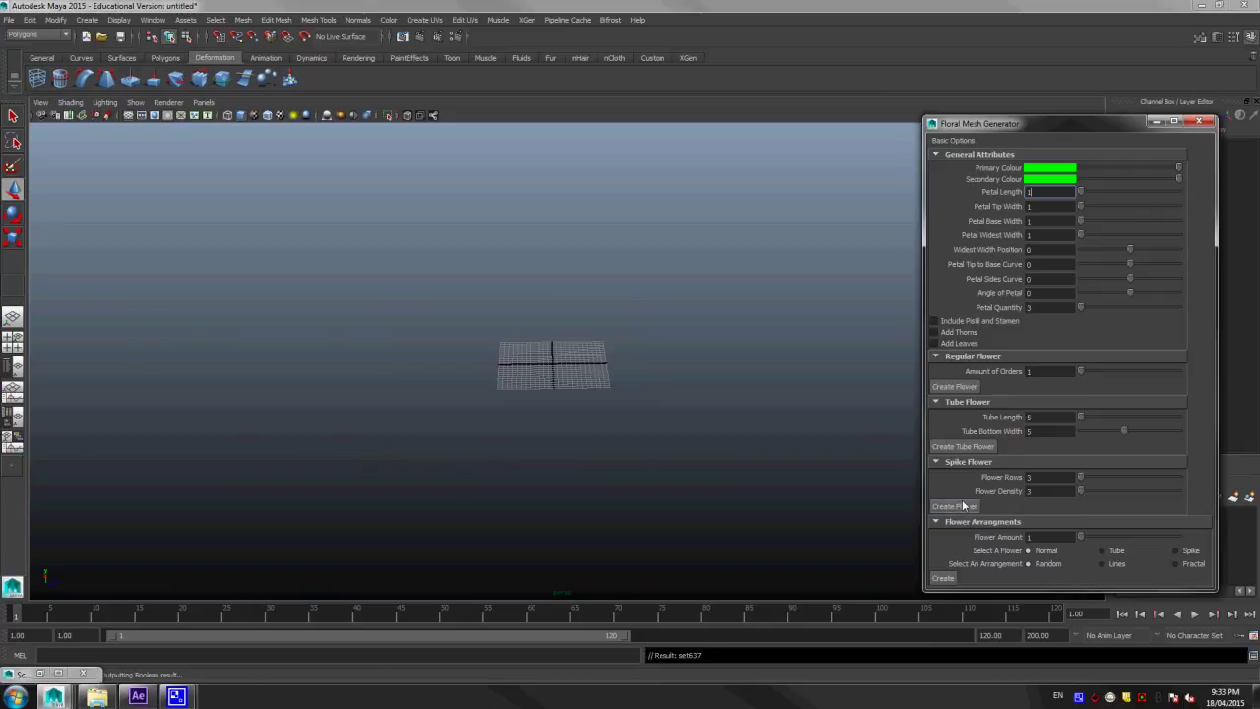
left_click(710, 476)
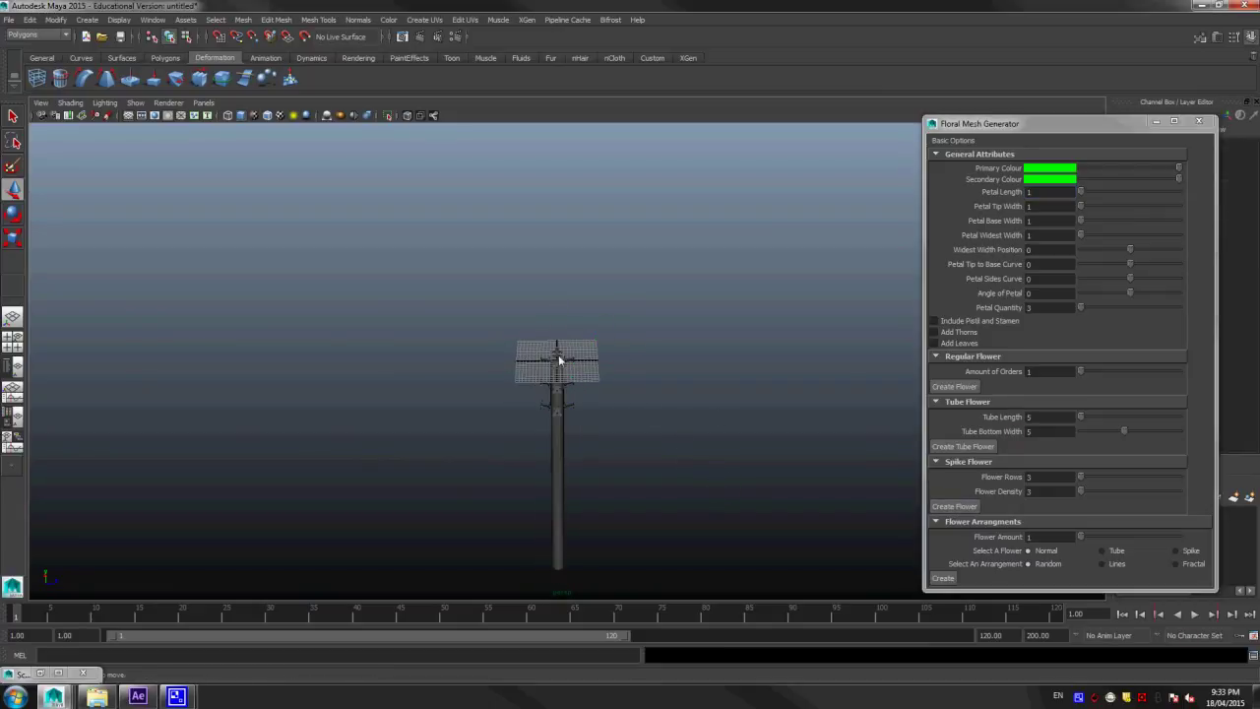
left_click_drag(502, 336, 632, 585)
key("ctrl+g")
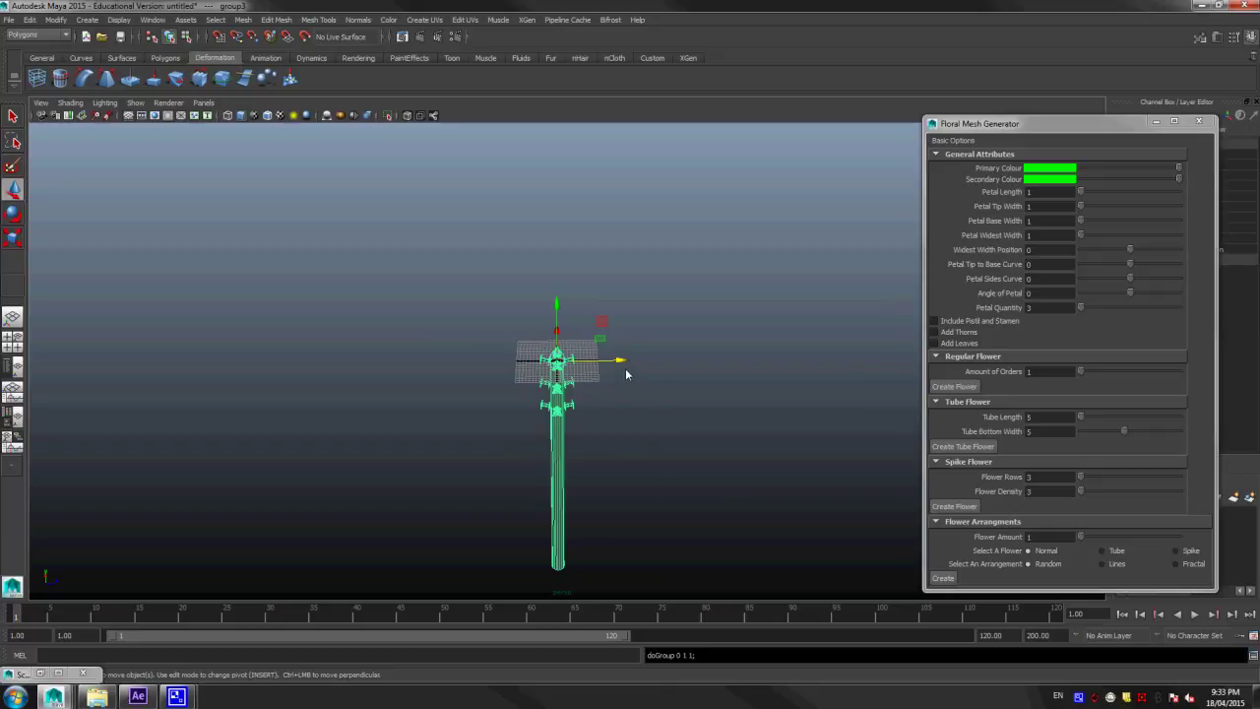
left_click_drag(621, 360, 305, 363)
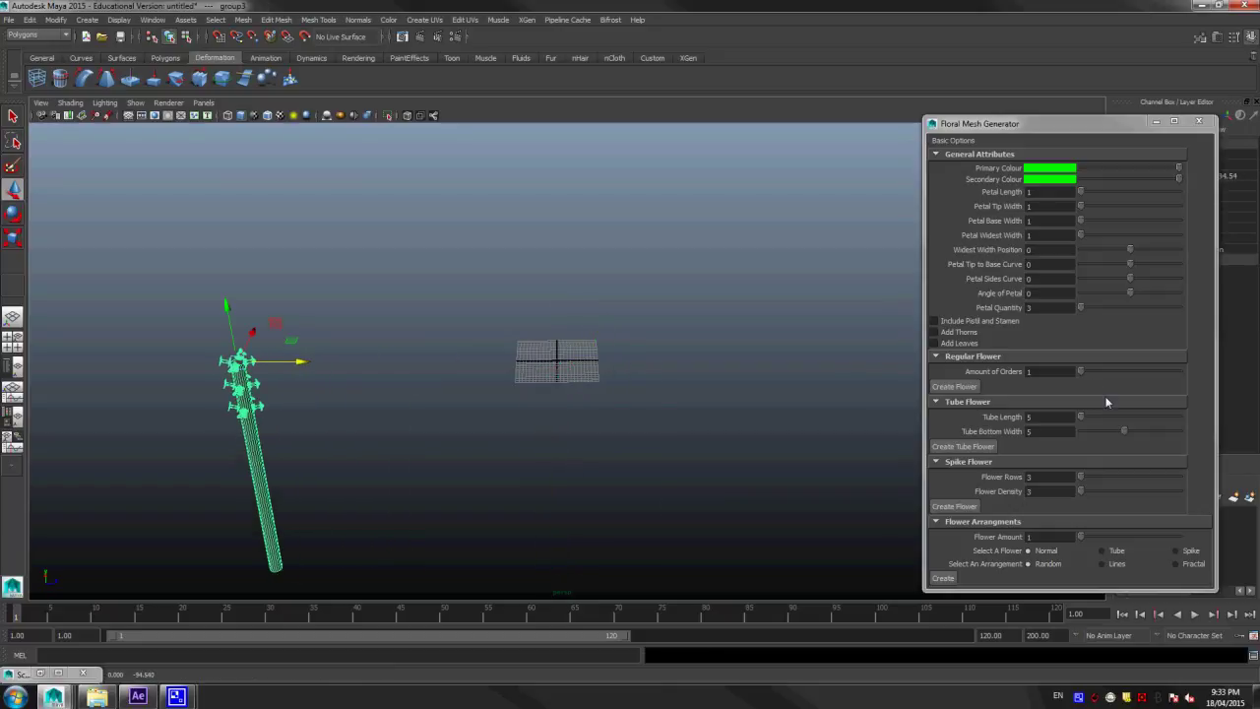
Step: Add spike flowers with Flower Rows 10, then Flower Density 10, placing each left in the row
left_click_drag(1080, 476, 1182, 476)
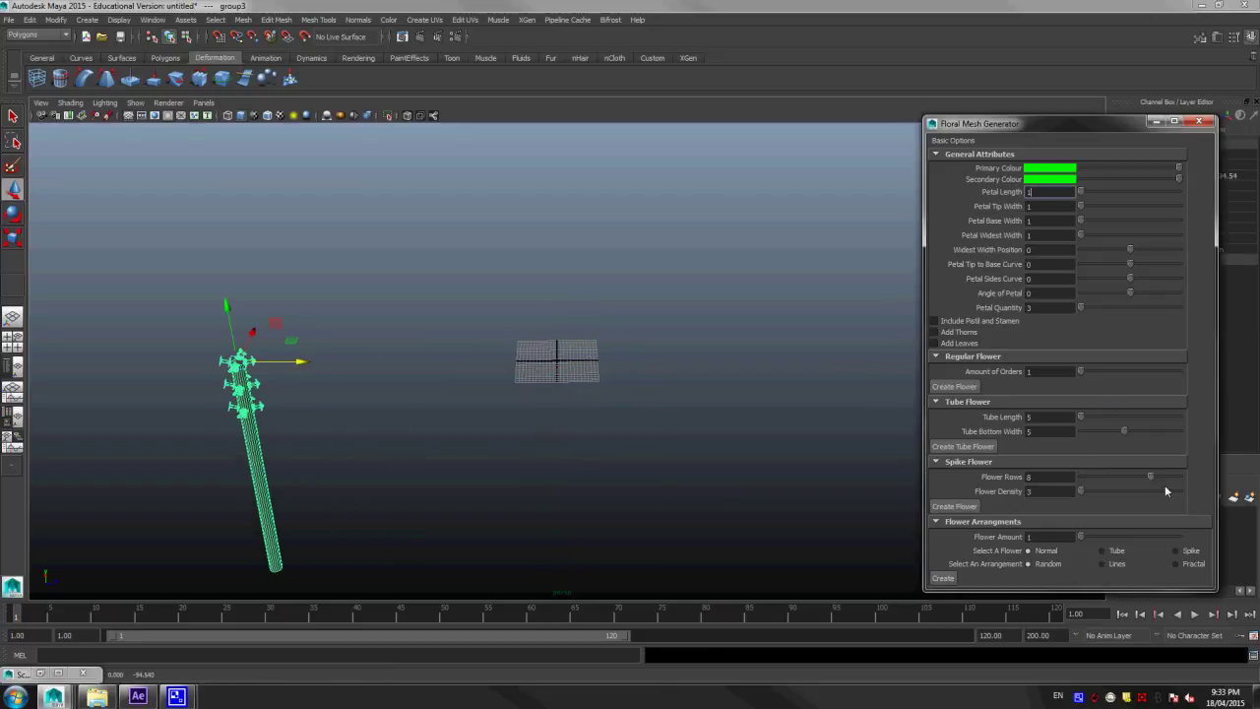
left_click(954, 506)
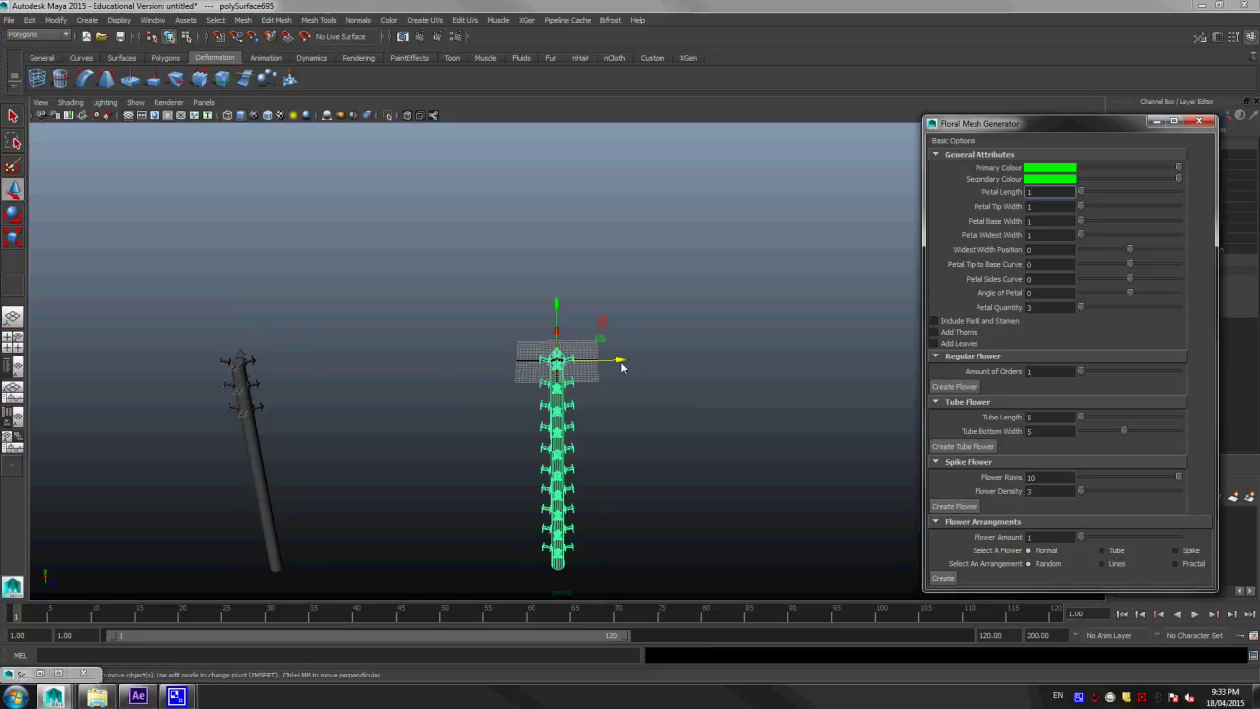
left_click_drag(620, 362, 366, 362)
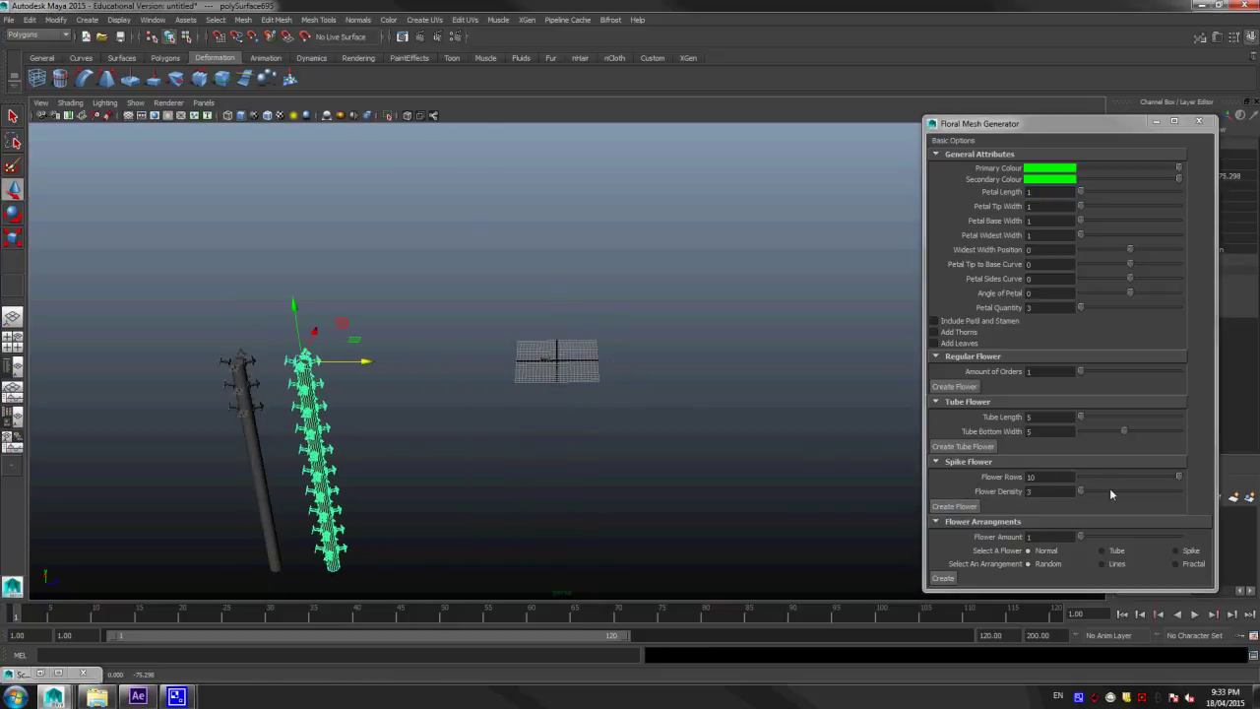
left_click_drag(1082, 491, 1181, 490)
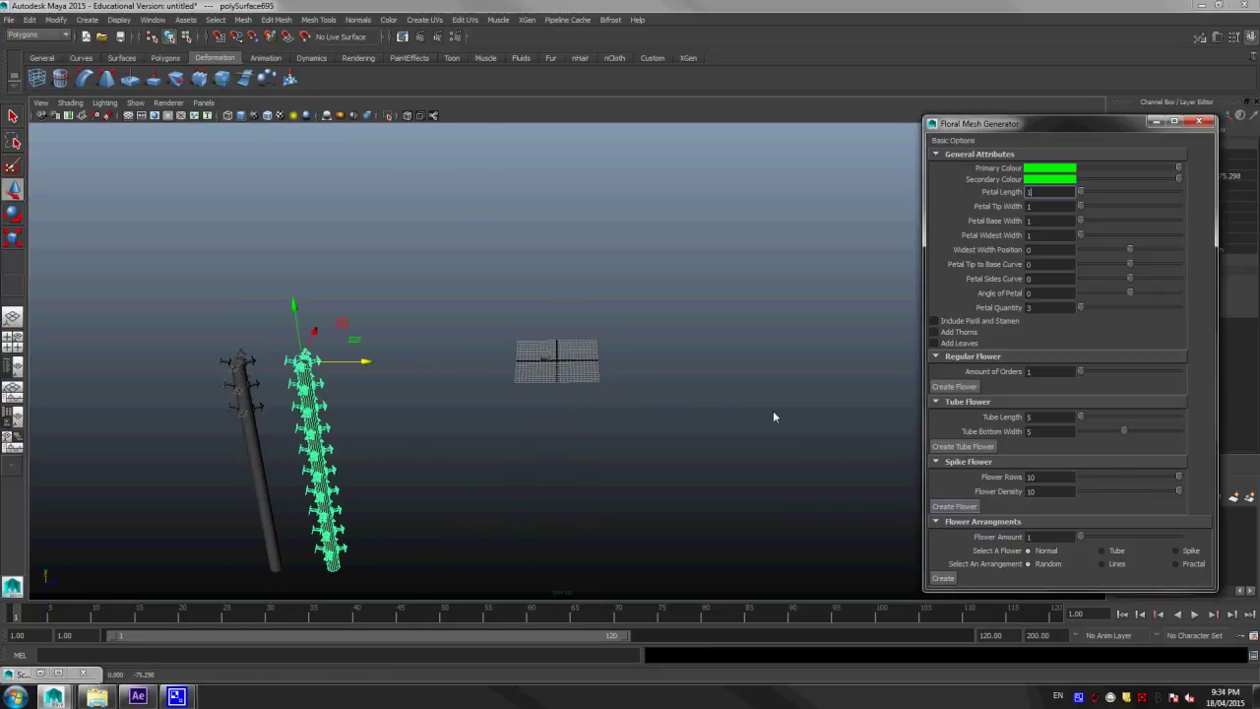
key("g")
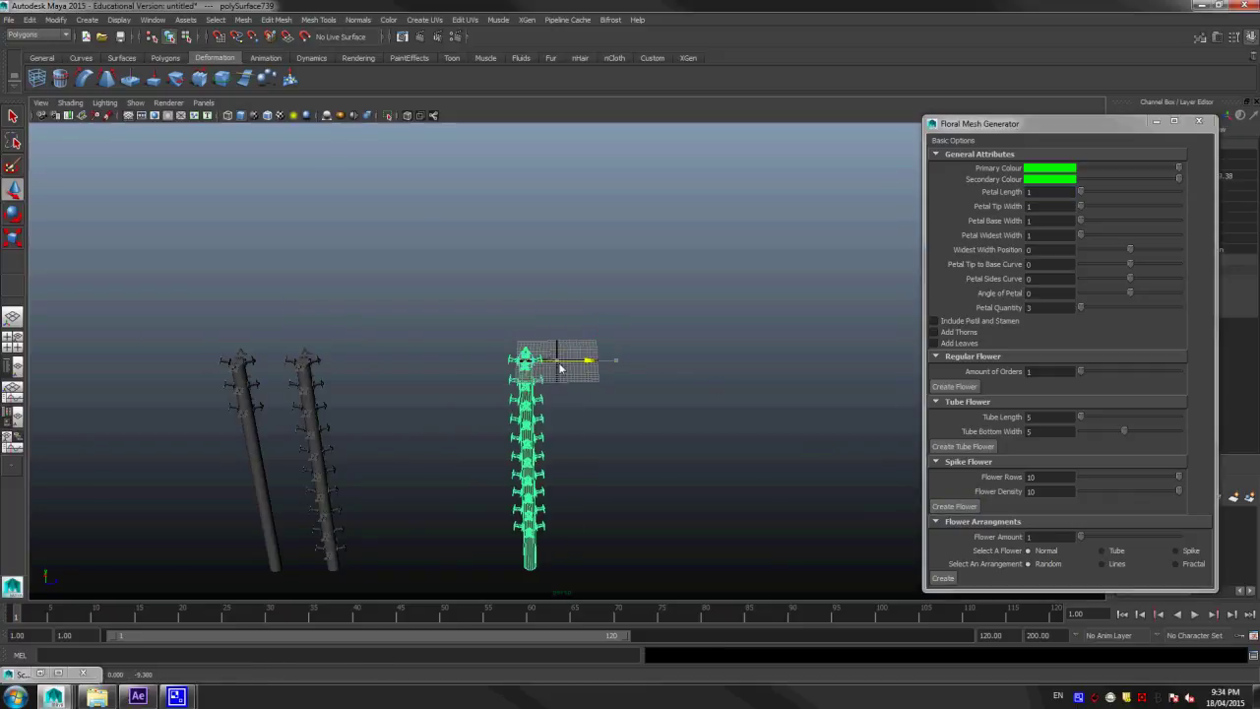
left_click_drag(559, 368, 399, 366)
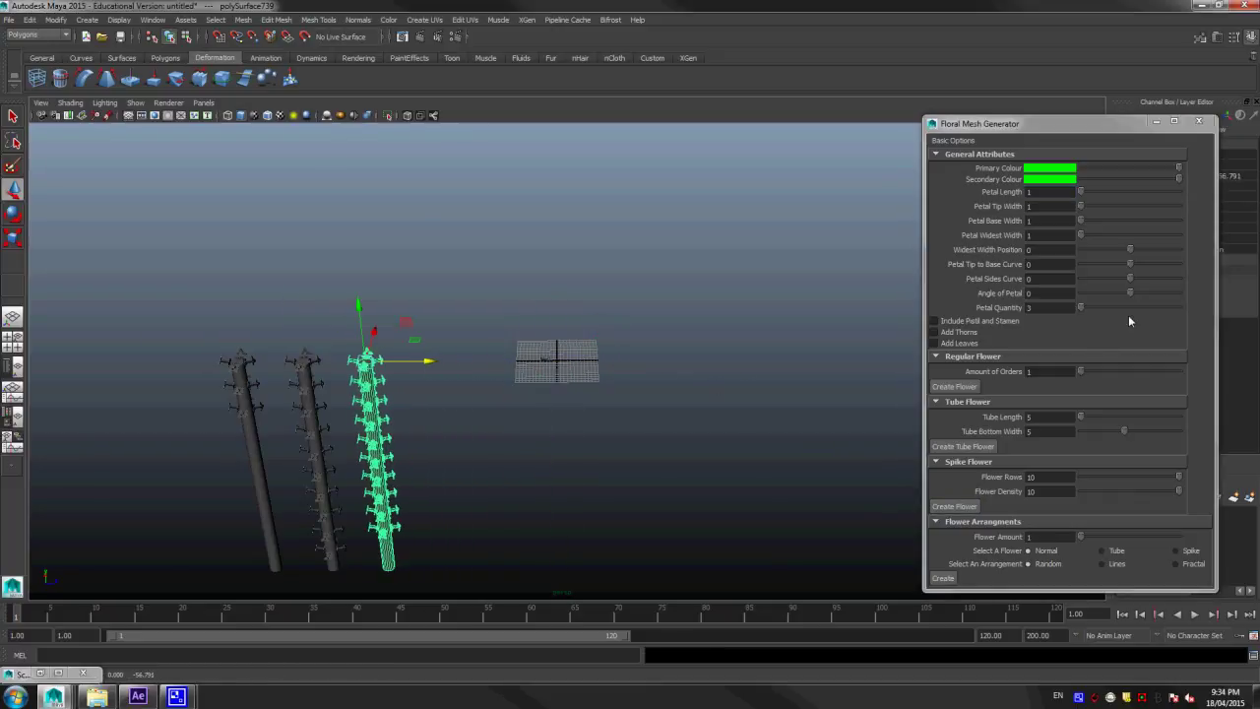
Step: Create a spike flower with Petal Quantity 10 and move it next to the row
left_click_drag(1116, 306, 1169, 311)
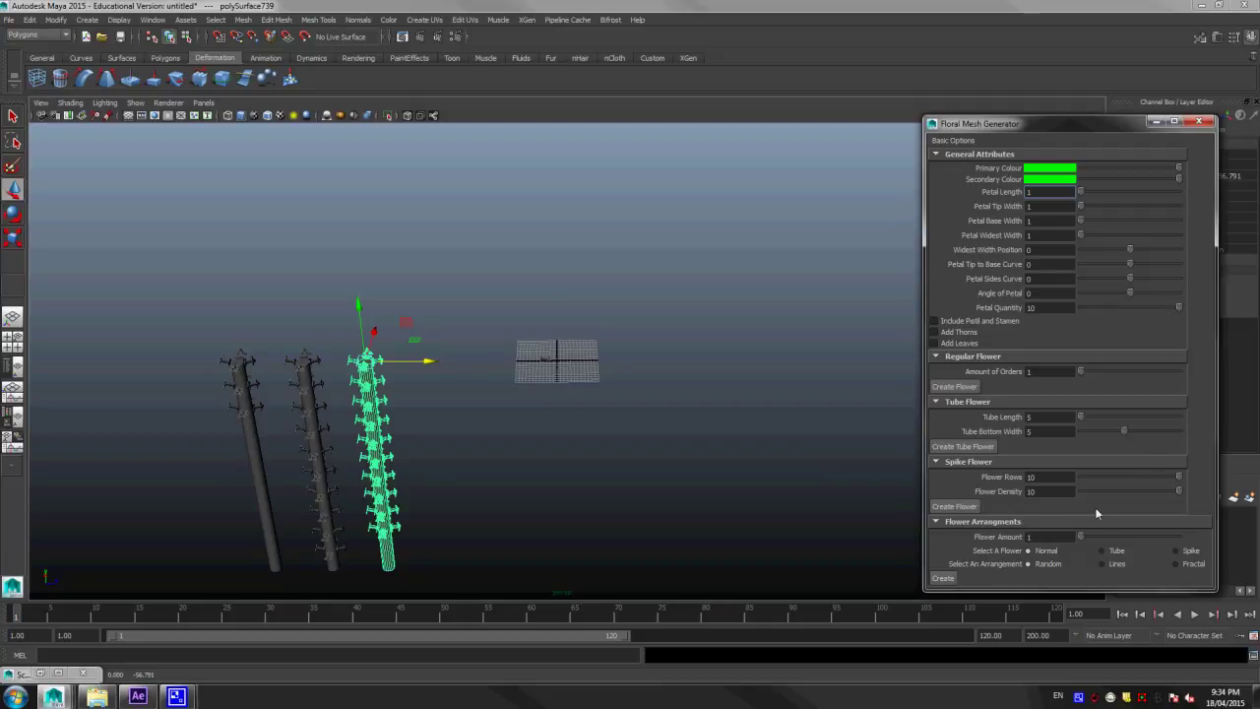
left_click(960, 506)
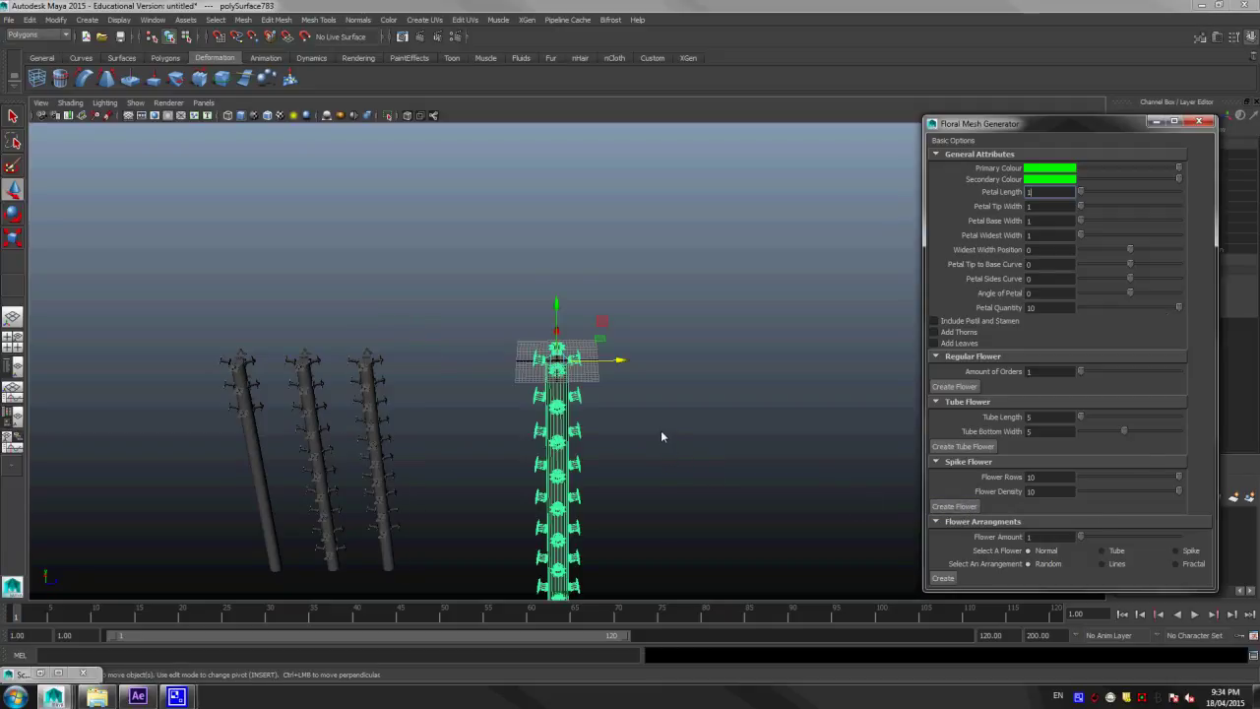
scroll(663, 431, "down", 2)
scroll(671, 424, "down", 2)
scroll(660, 354, "down", 2)
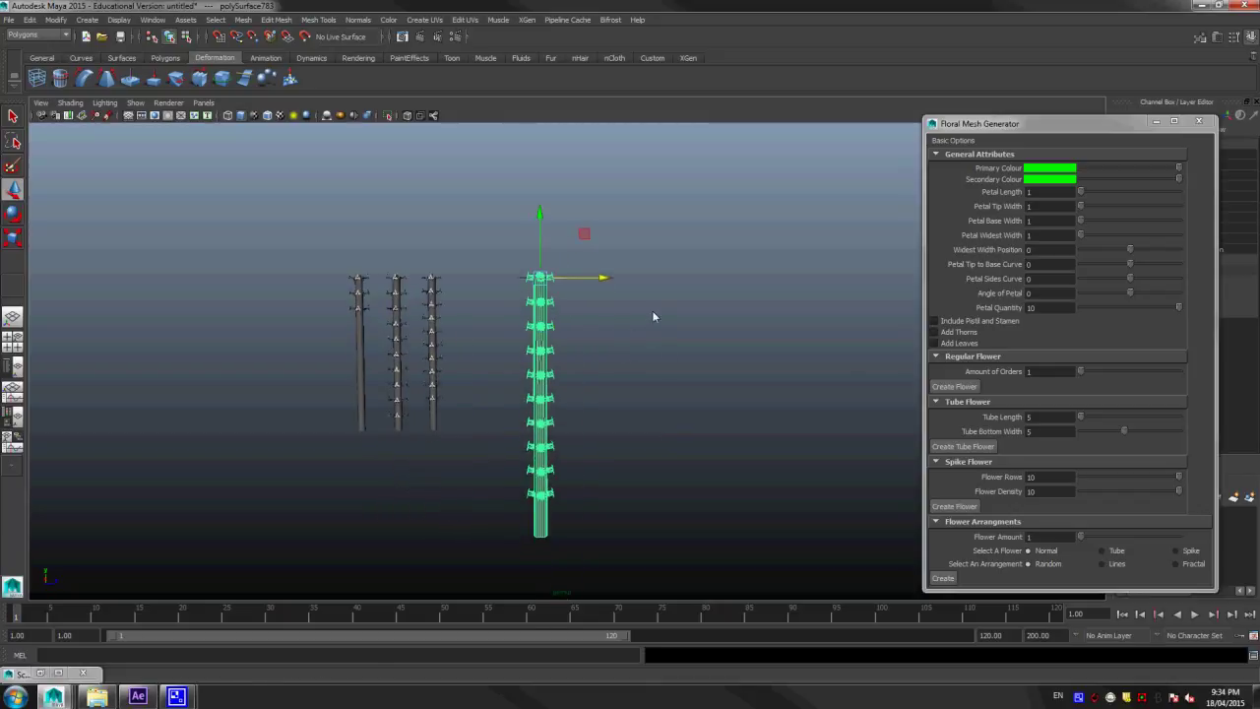
left_click_drag(602, 277, 545, 275)
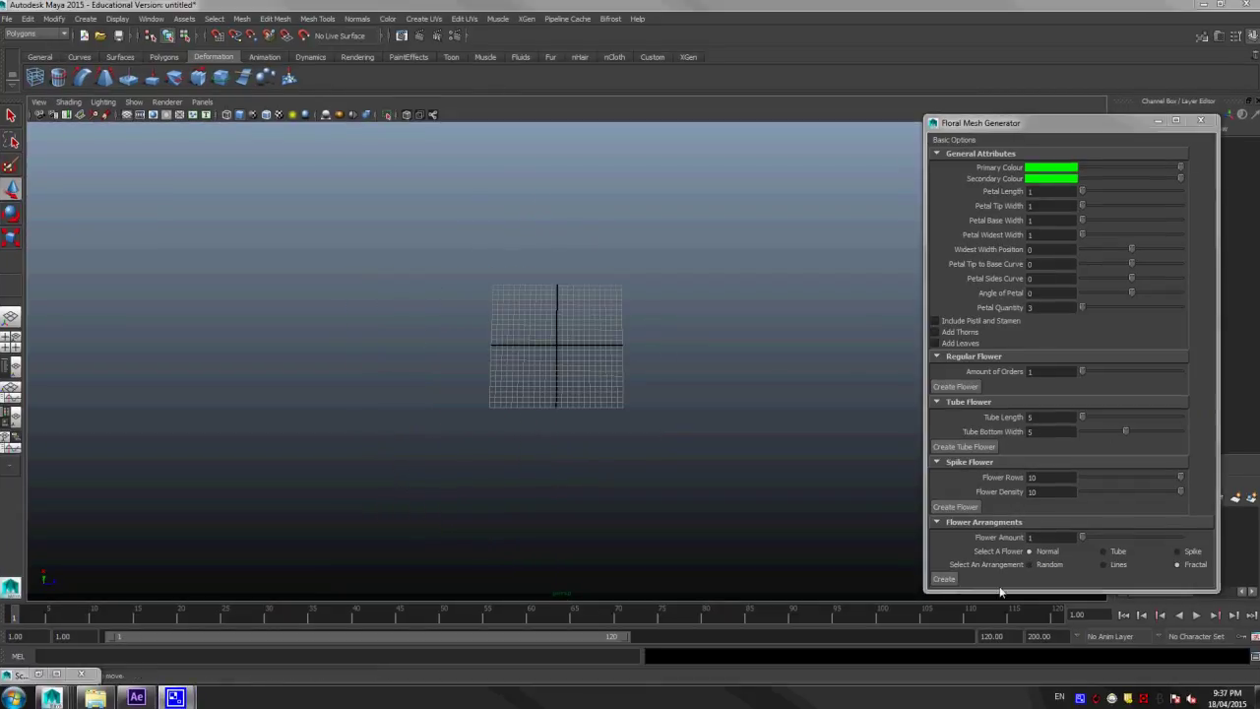
Step: Generate a Fractal arrangement, then a Random arrangement with Flower Amount 10
left_click(946, 580)
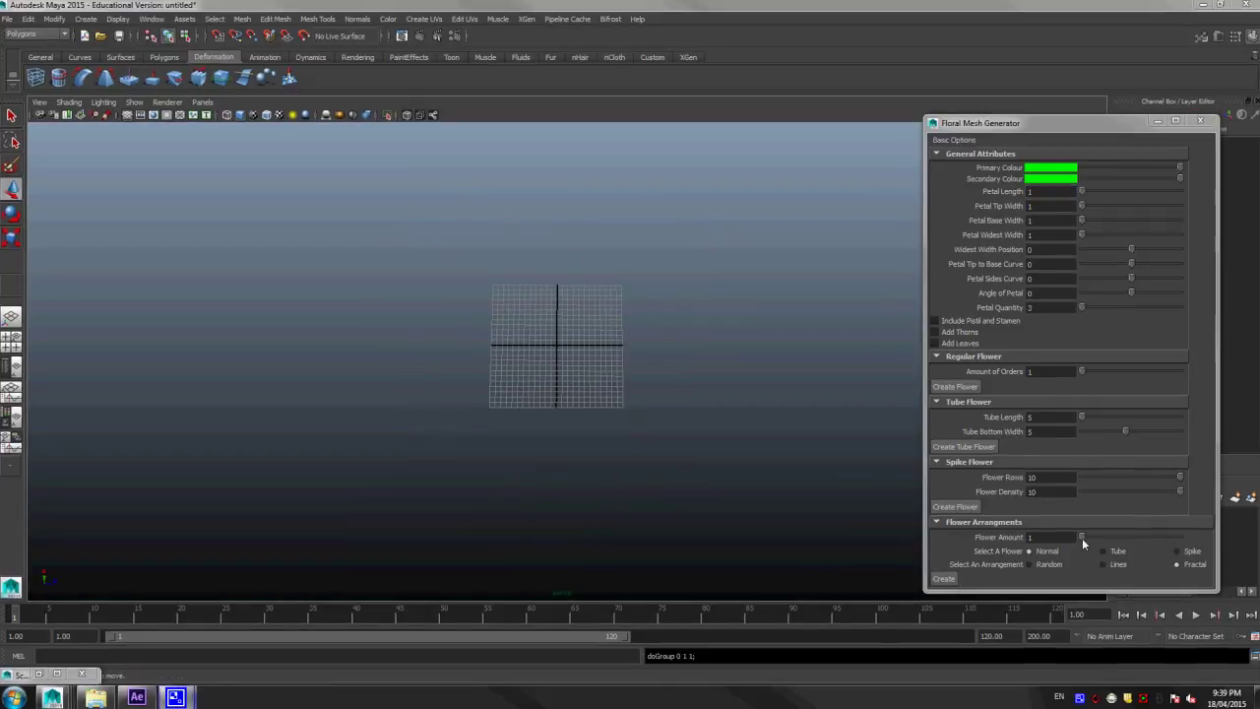
left_click(1061, 537)
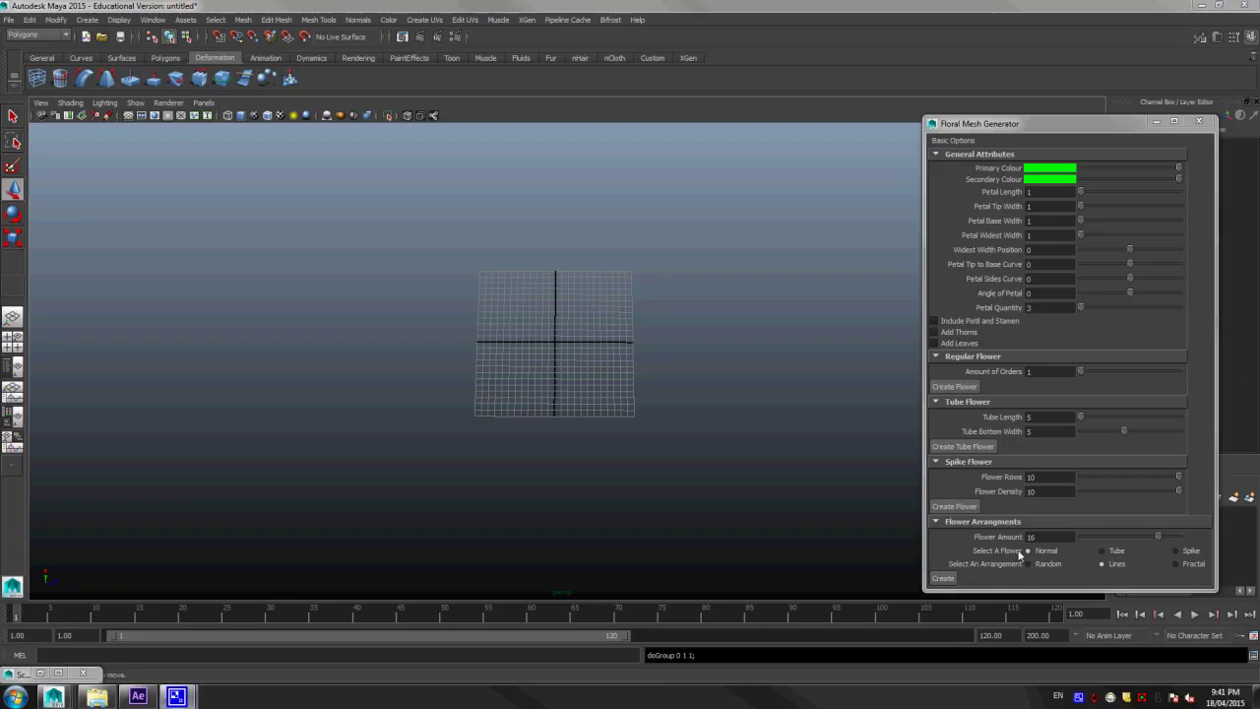
left_click_drag(1048, 540, 1007, 540)
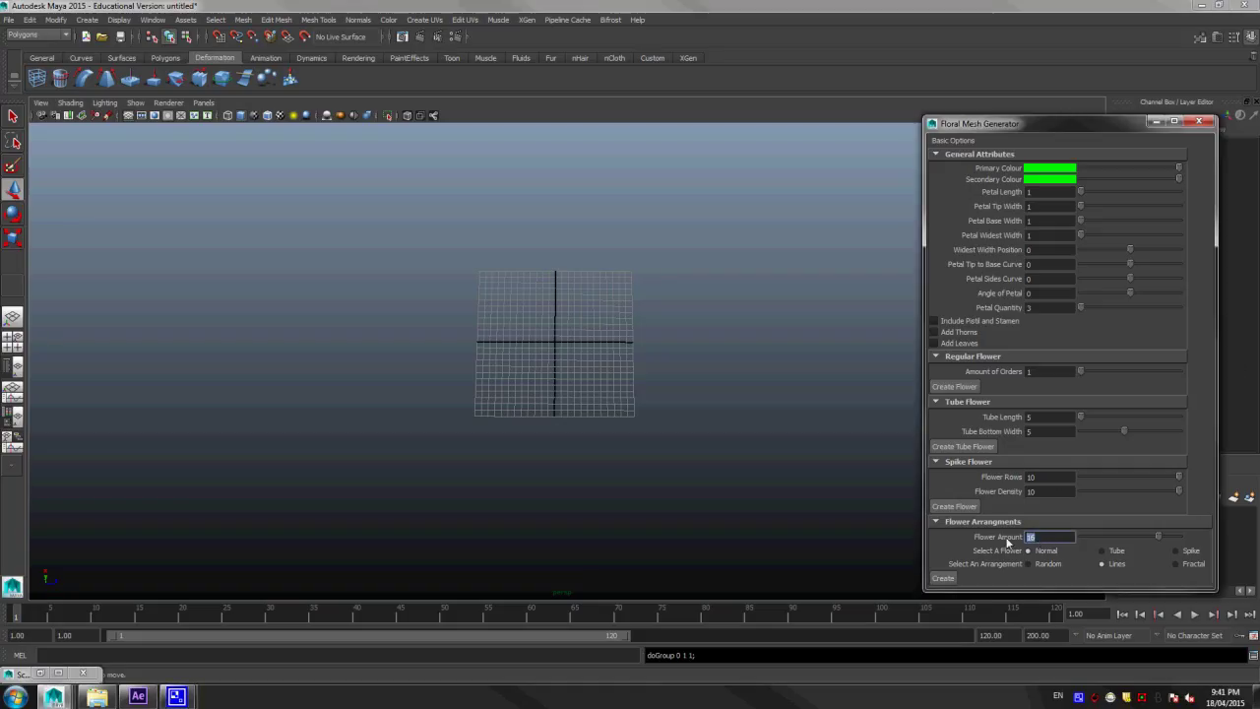
type("10")
left_click(1038, 564)
left_click(945, 579)
scroll(699, 399, "down", 2)
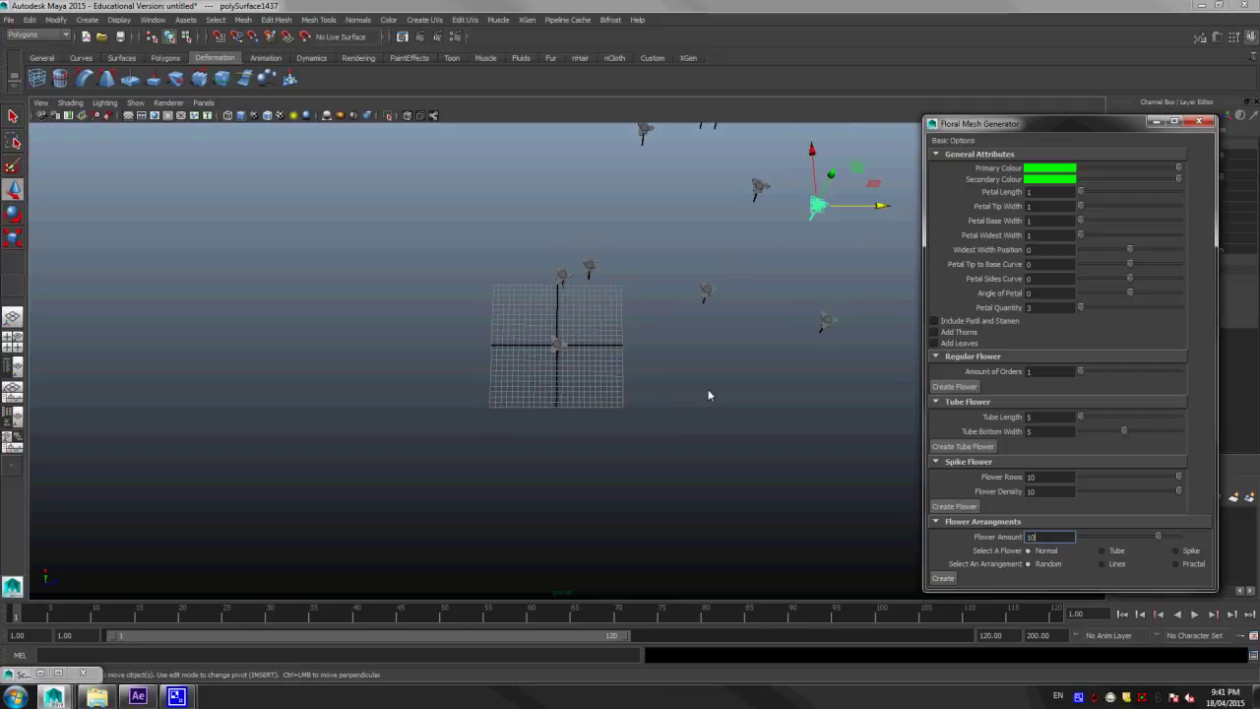
scroll(709, 392, "down", 2)
left_click_drag(702, 396, 707, 399, "alt")
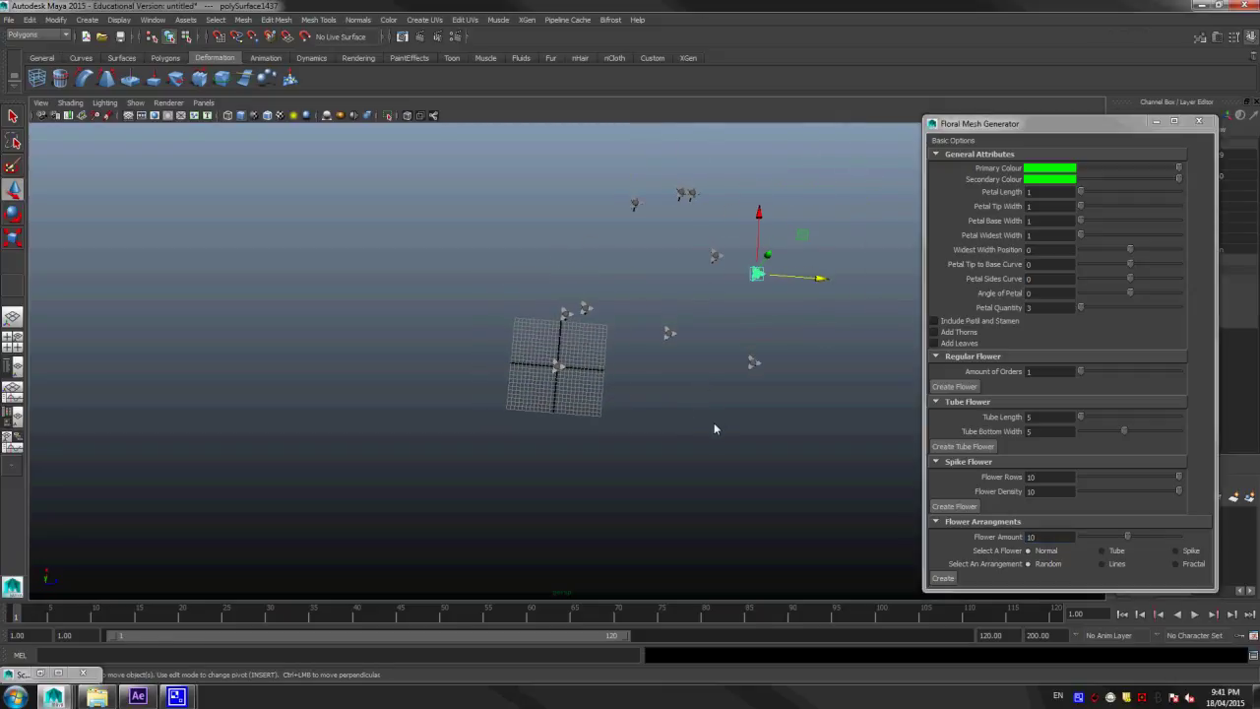
left_click(714, 422)
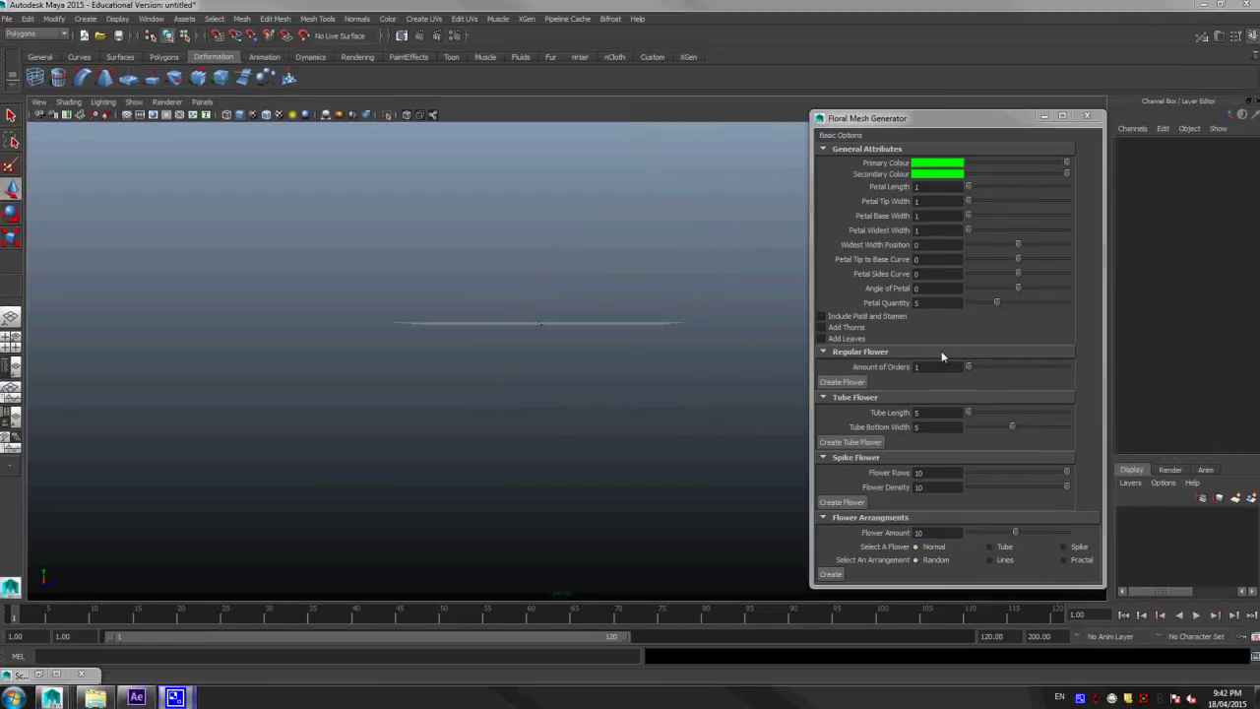
Step: Create a five-petal regular flower moved left along Z, and enable Include Pistil and Stamen
left_click(842, 382)
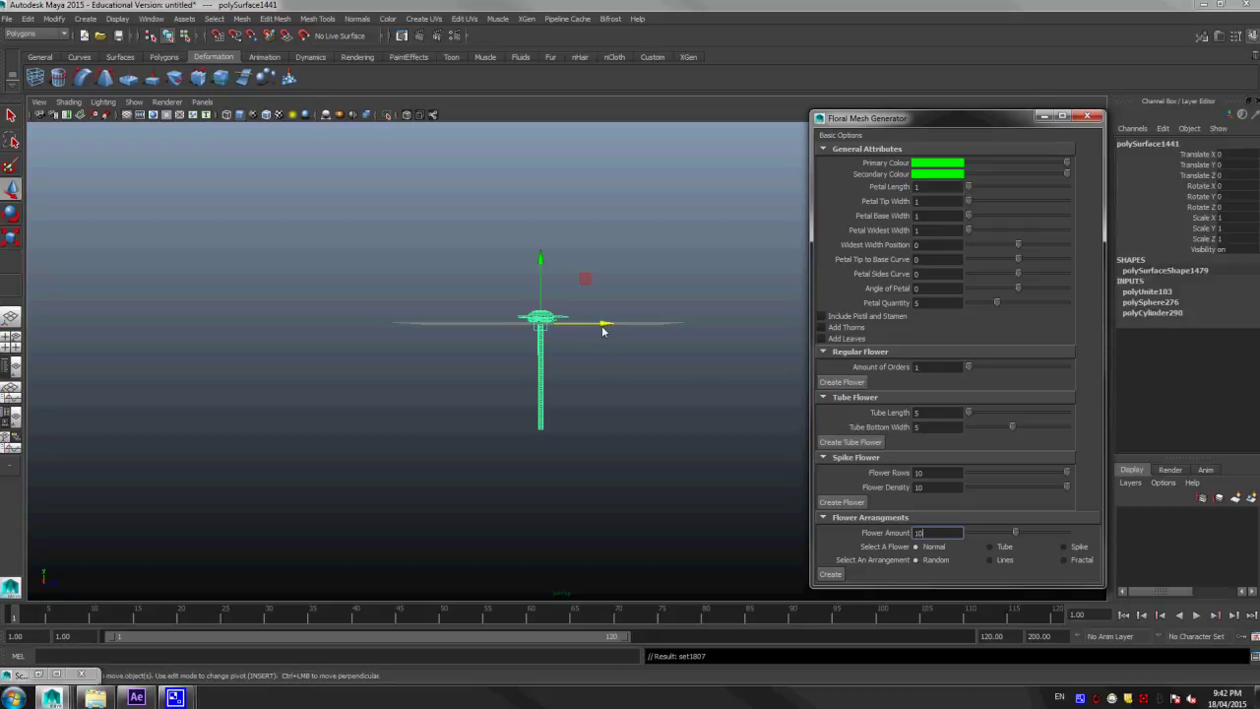
mouse_move(605, 326)
left_mouse_down()
mouse_move(485, 326)
mouse_move(512, 348)
left_mouse_up()
scroll(511, 347, "up", 2)
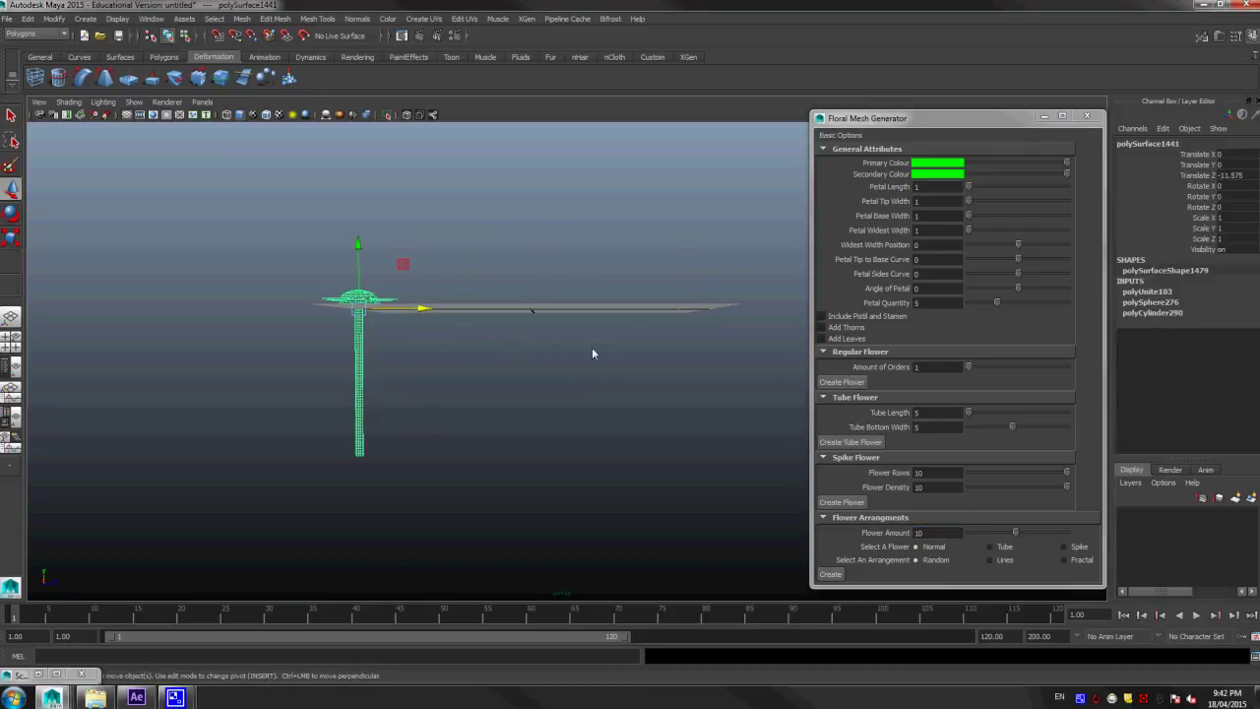
left_click(822, 316)
Step: Create flowers with pistil and stamen, with thorns, and with leaves, spacing them along Z
left_click(854, 382)
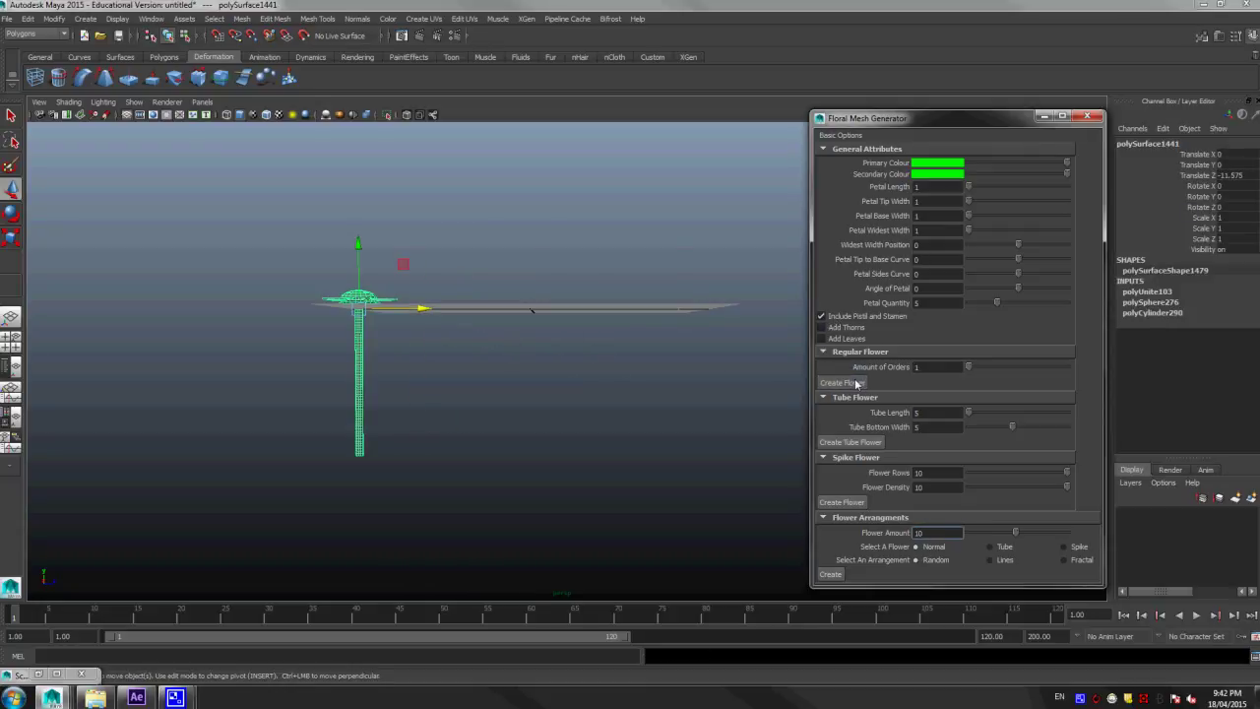
left_click_drag(600, 320, 513, 317)
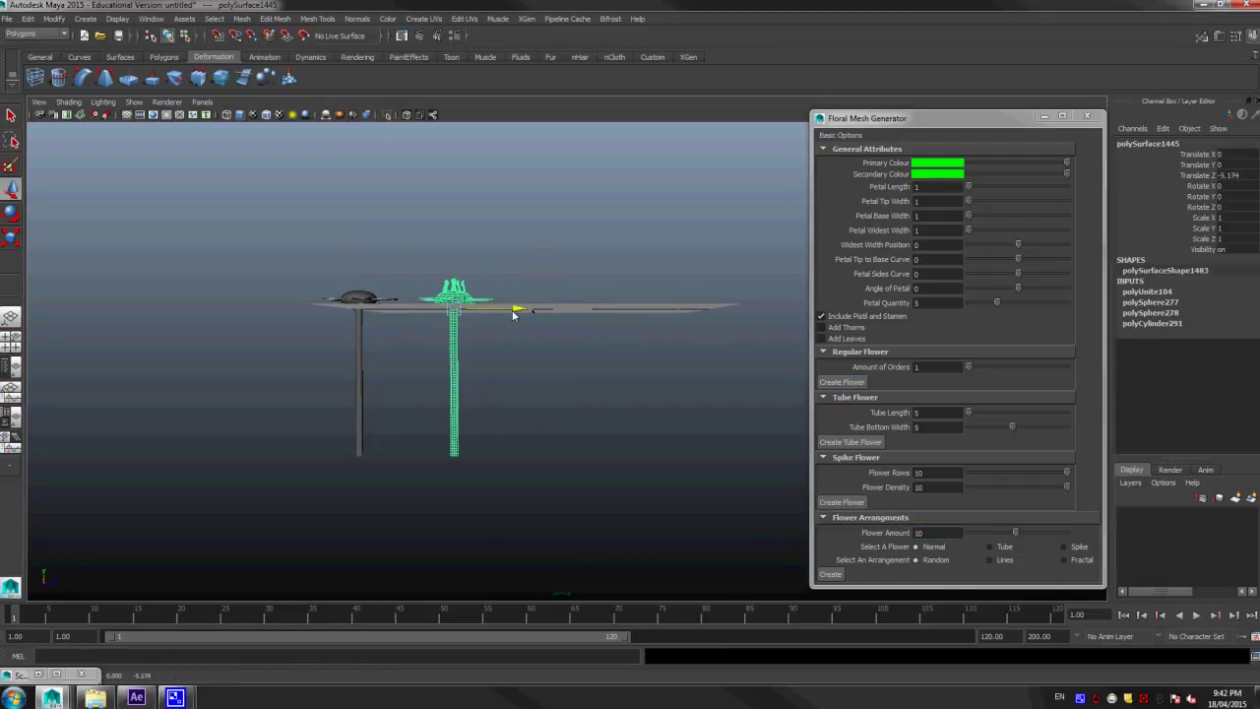
left_click(823, 327)
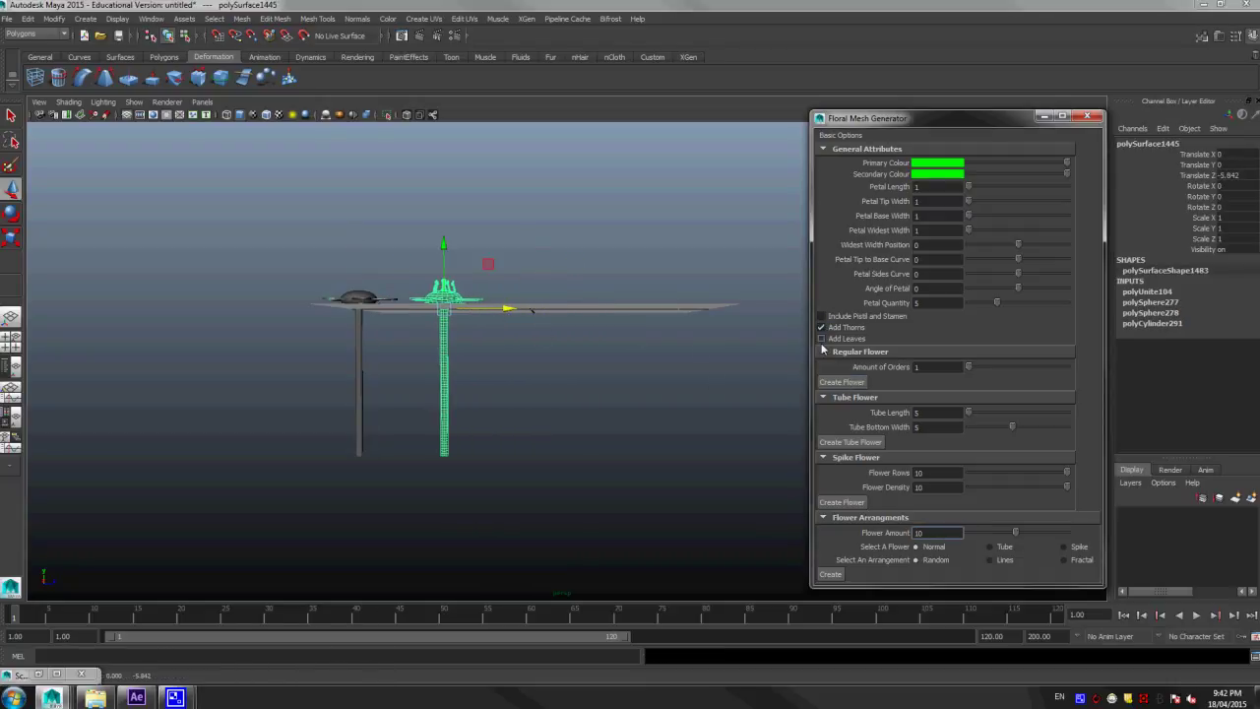
left_click(843, 382)
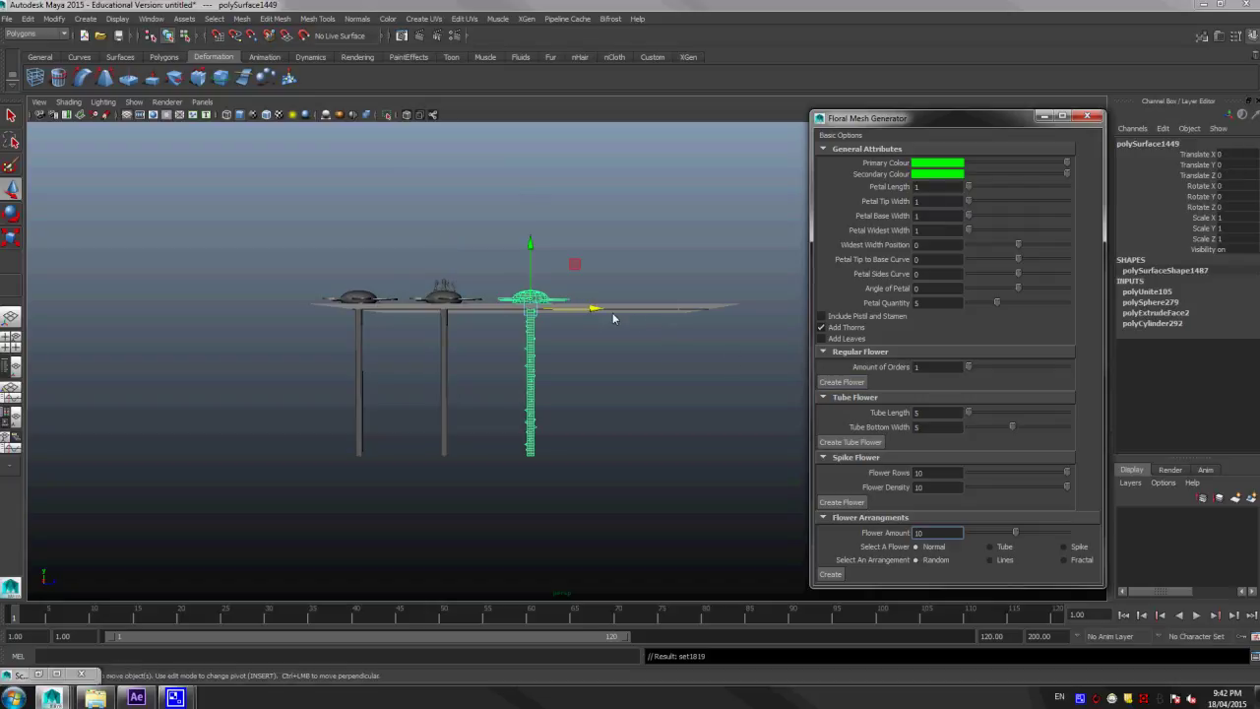
left_click(575, 316)
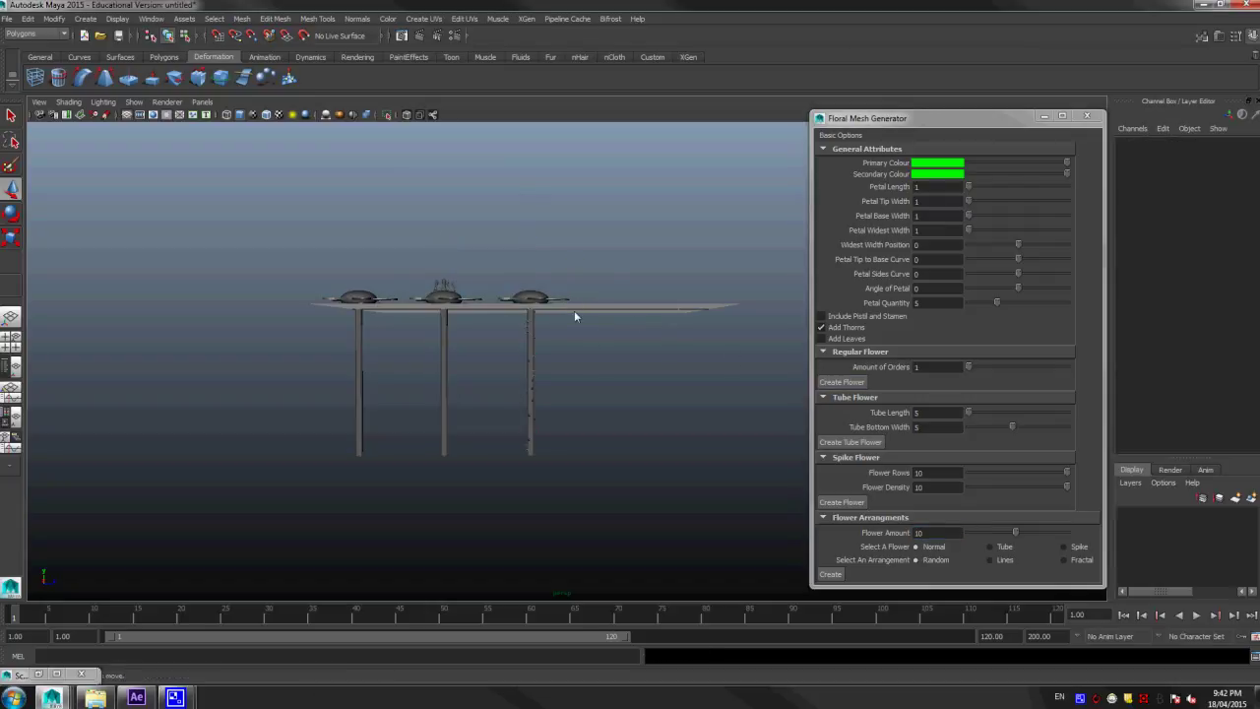
left_click(823, 327)
left_click(839, 383)
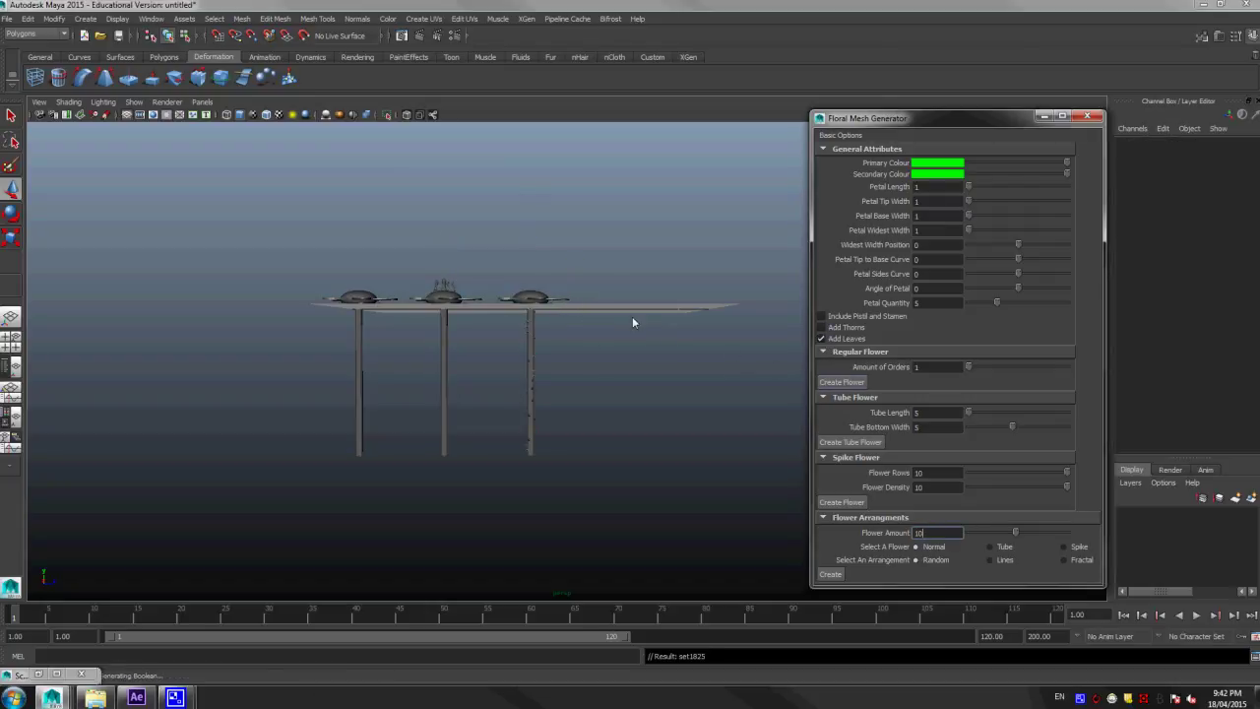
mouse_move(599, 313)
left_mouse_down()
mouse_move(665, 330)
mouse_move(694, 372)
left_mouse_up()
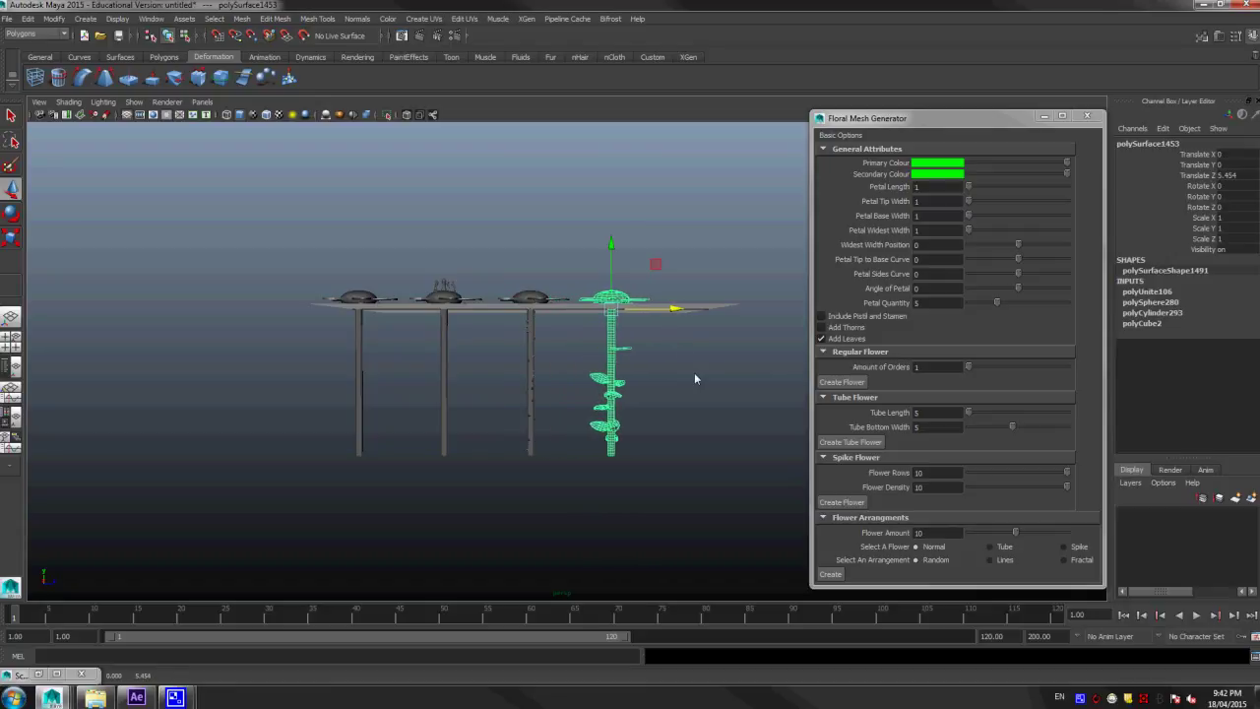
left_click(694, 372)
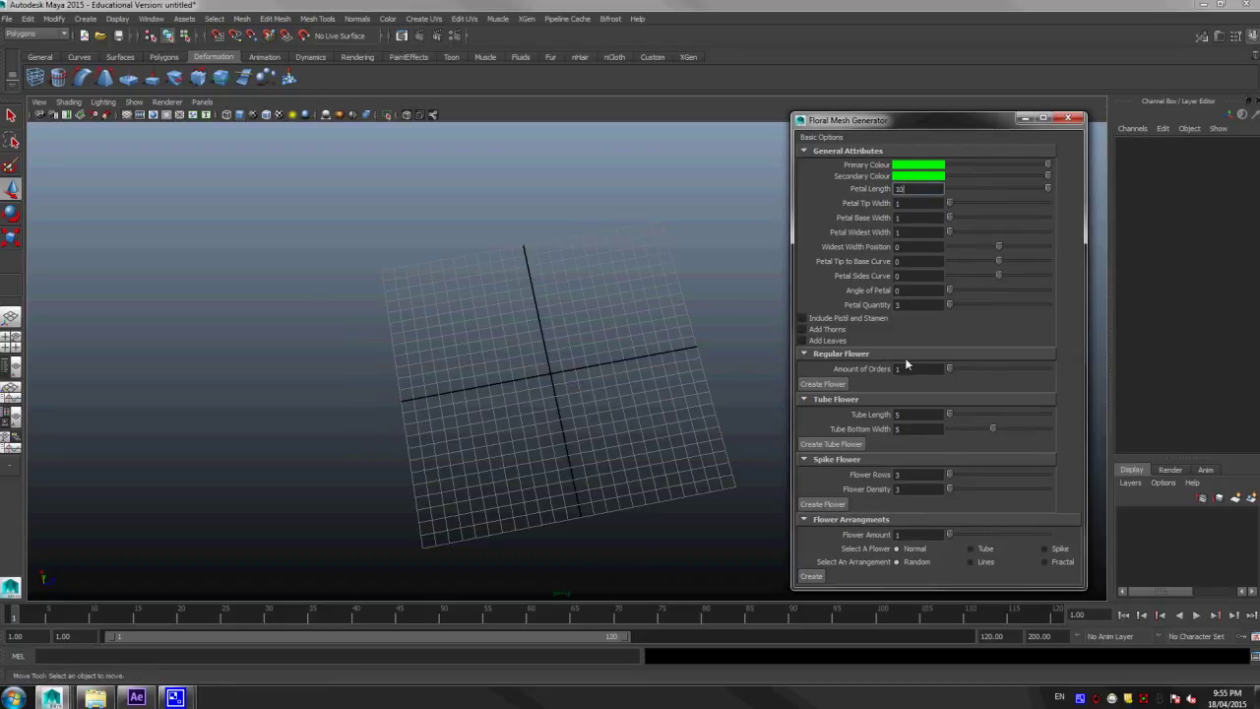
Step: Create a long-petal flower, then one with Petal Length 1 and petal tip width 5, moving each aside
left_click(837, 384)
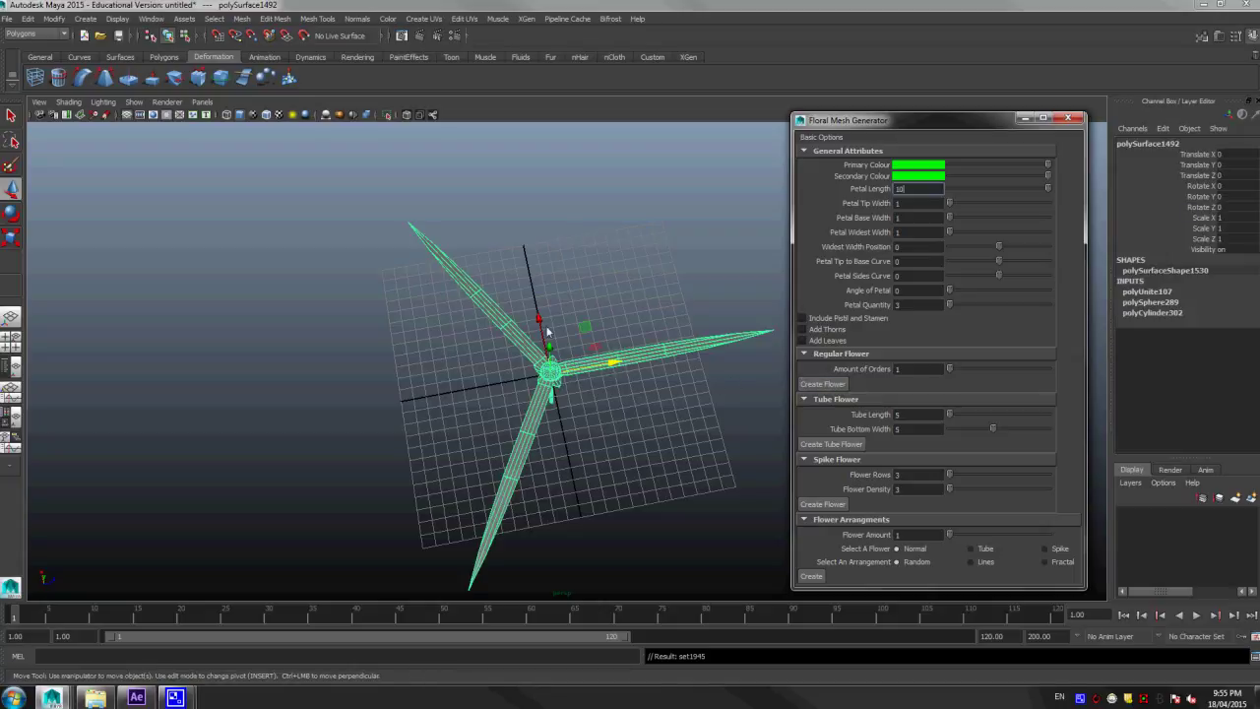
left_click_drag(548, 332, 719, 245)
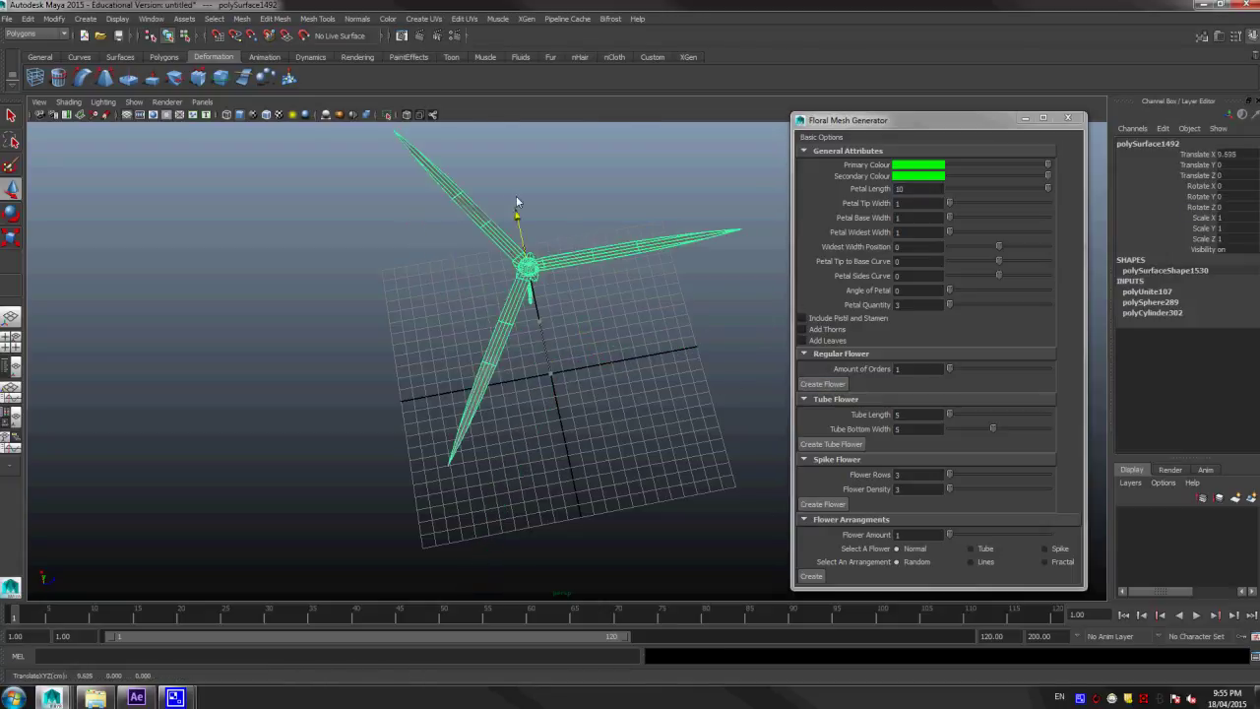
left_click(946, 188)
left_click_drag(976, 203, 1074, 220)
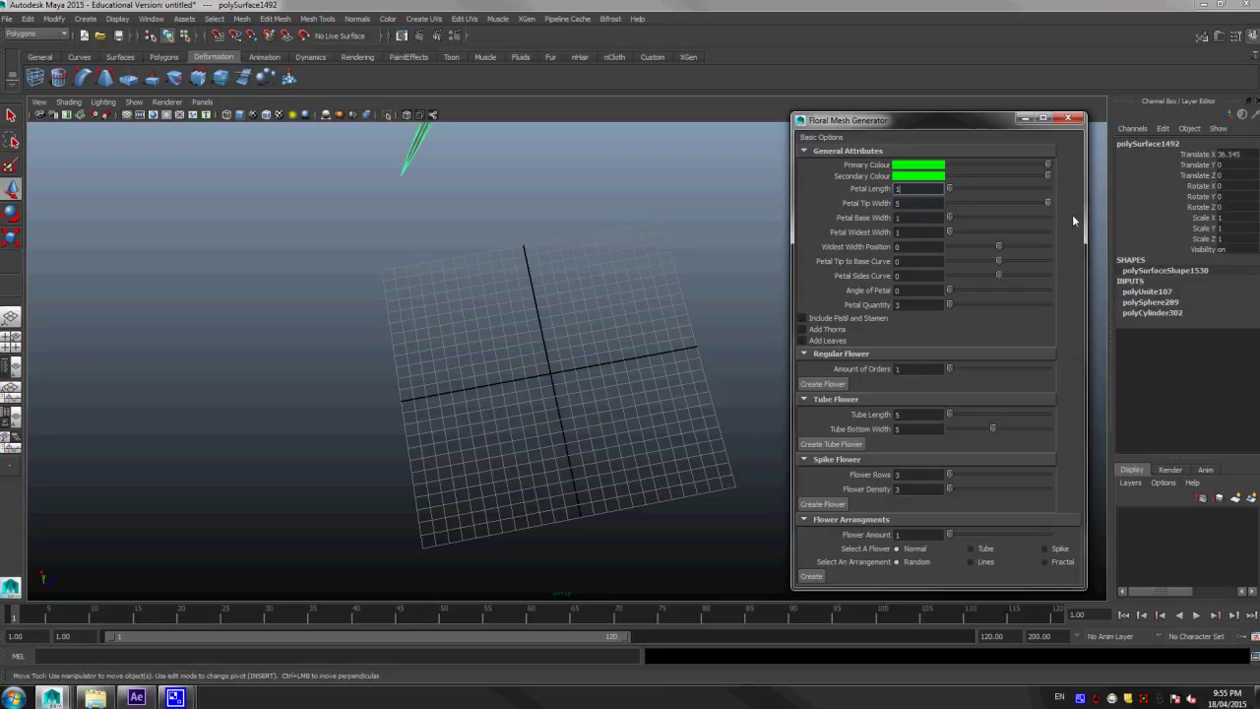
left_click(835, 384)
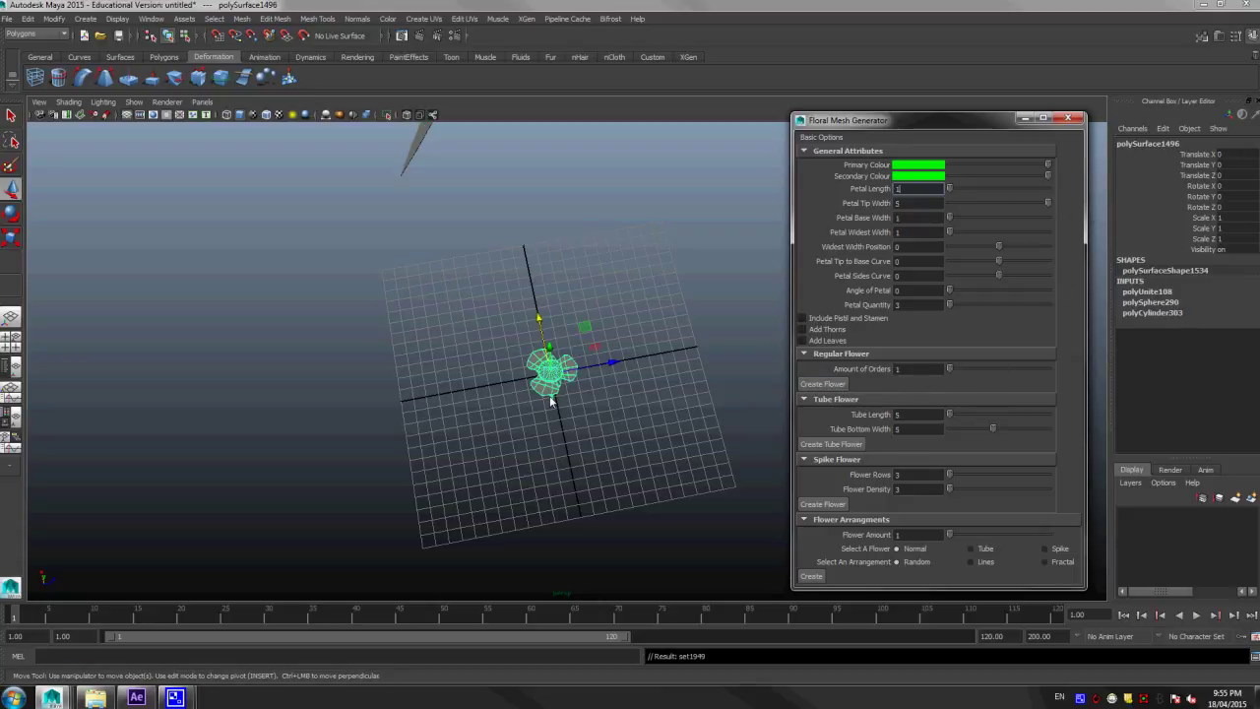
left_click_drag(538, 315, 522, 123)
Step: Create a flower with changed Petal Base Width, then one with Petal Widest Width 3, moving each up
left_click(991, 203)
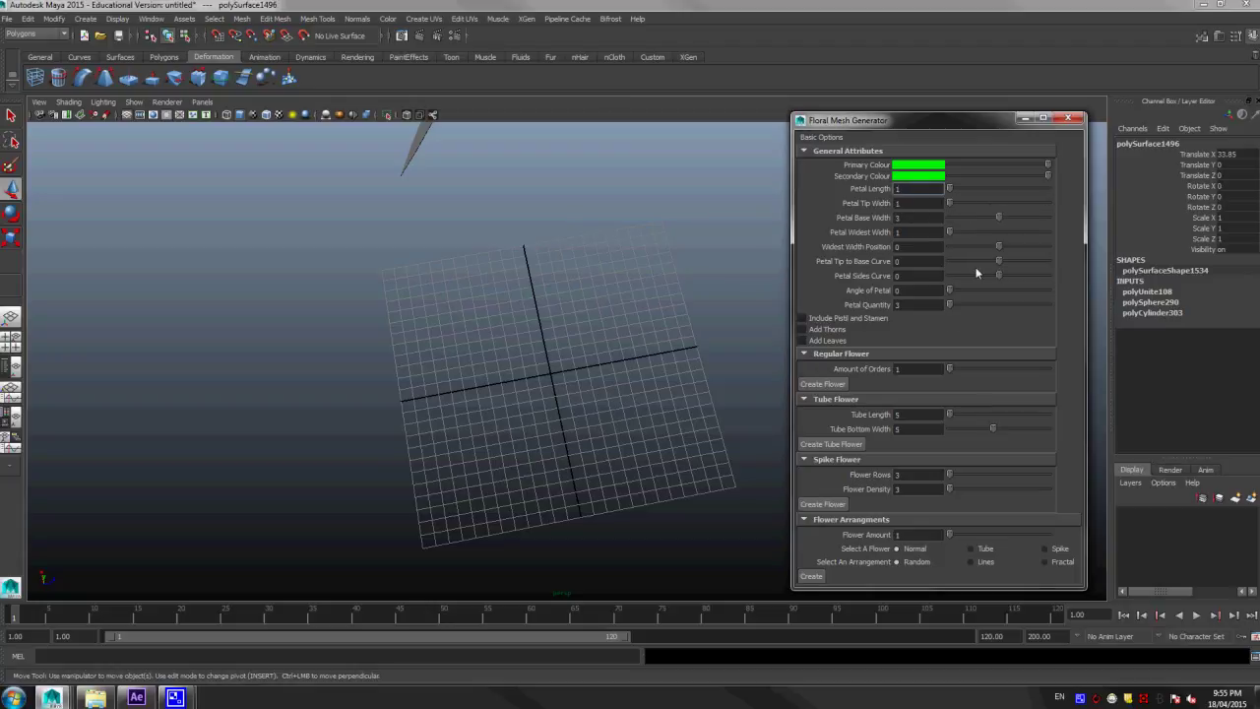
left_click(822, 384)
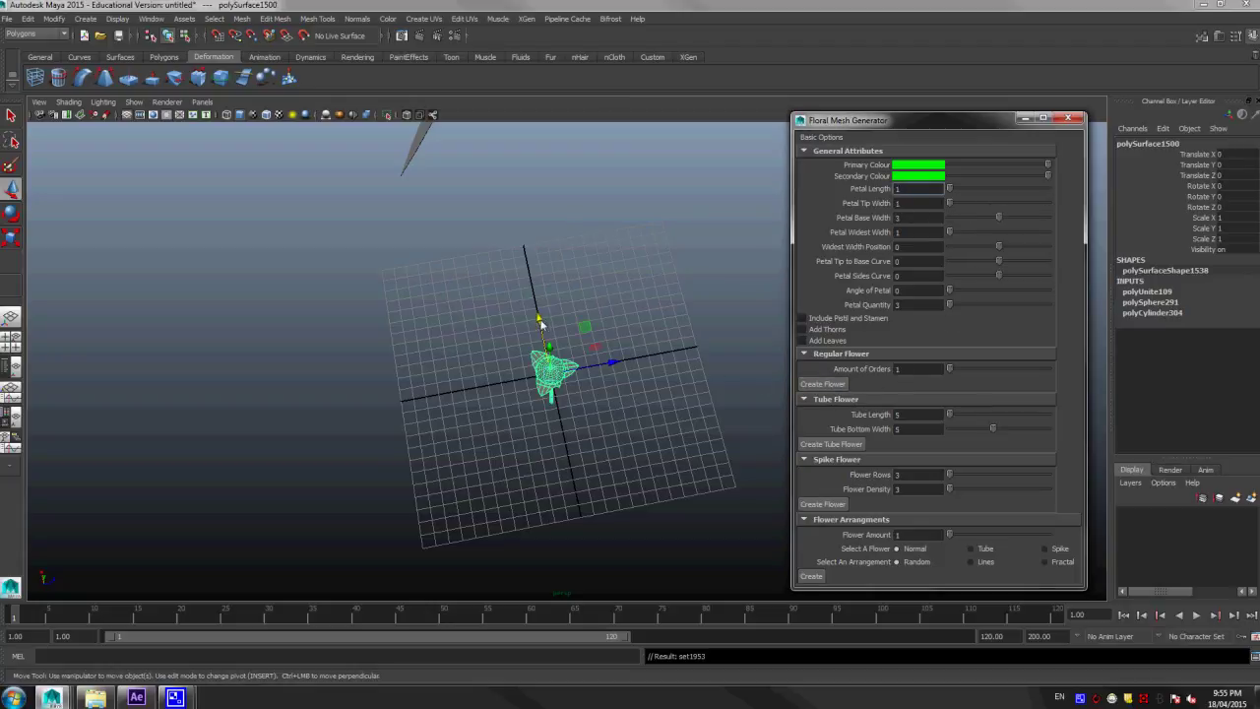
left_click_drag(544, 323, 488, 109)
left_click_drag(368, 65, 360, 35)
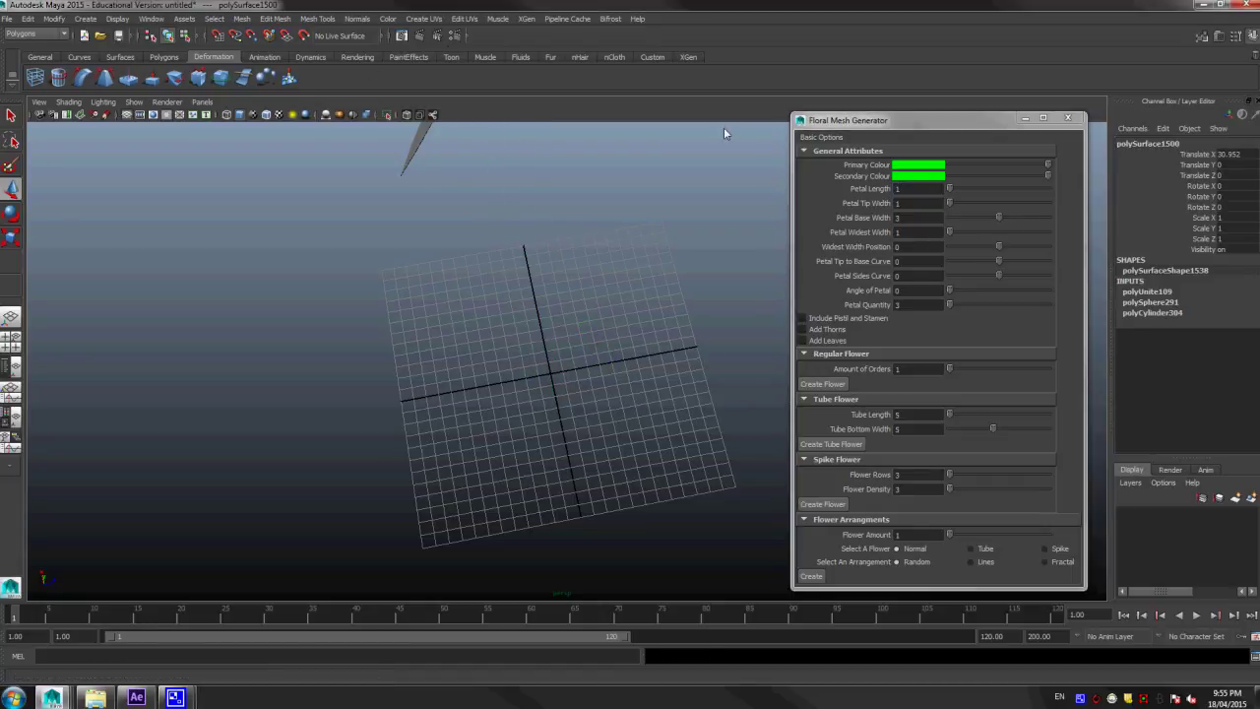
left_click(975, 218)
left_click(993, 233)
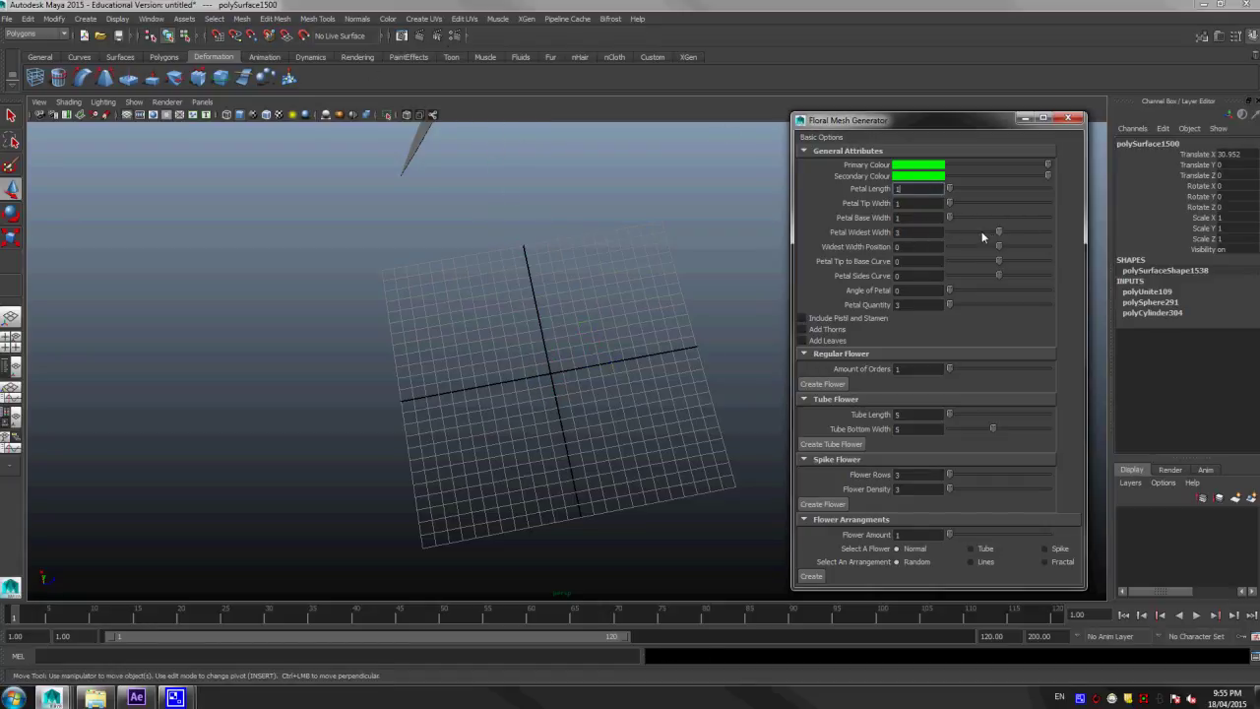
left_click(823, 385)
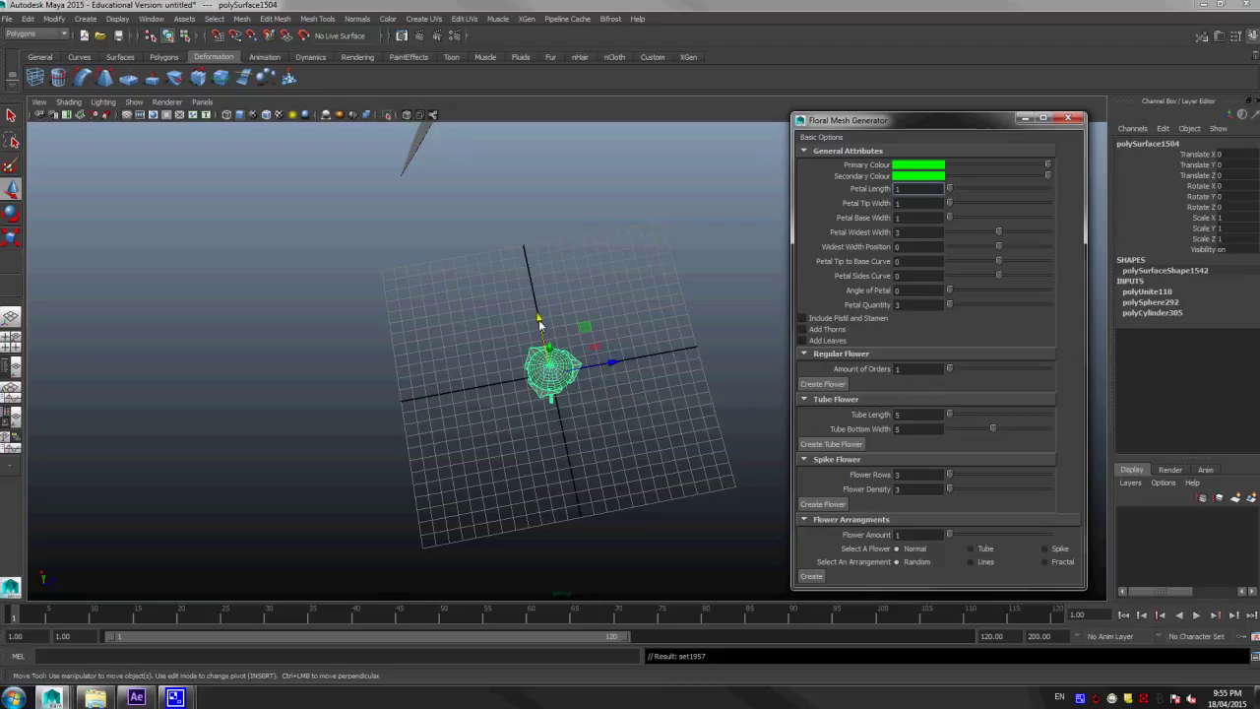
left_click_drag(542, 324, 421, 72)
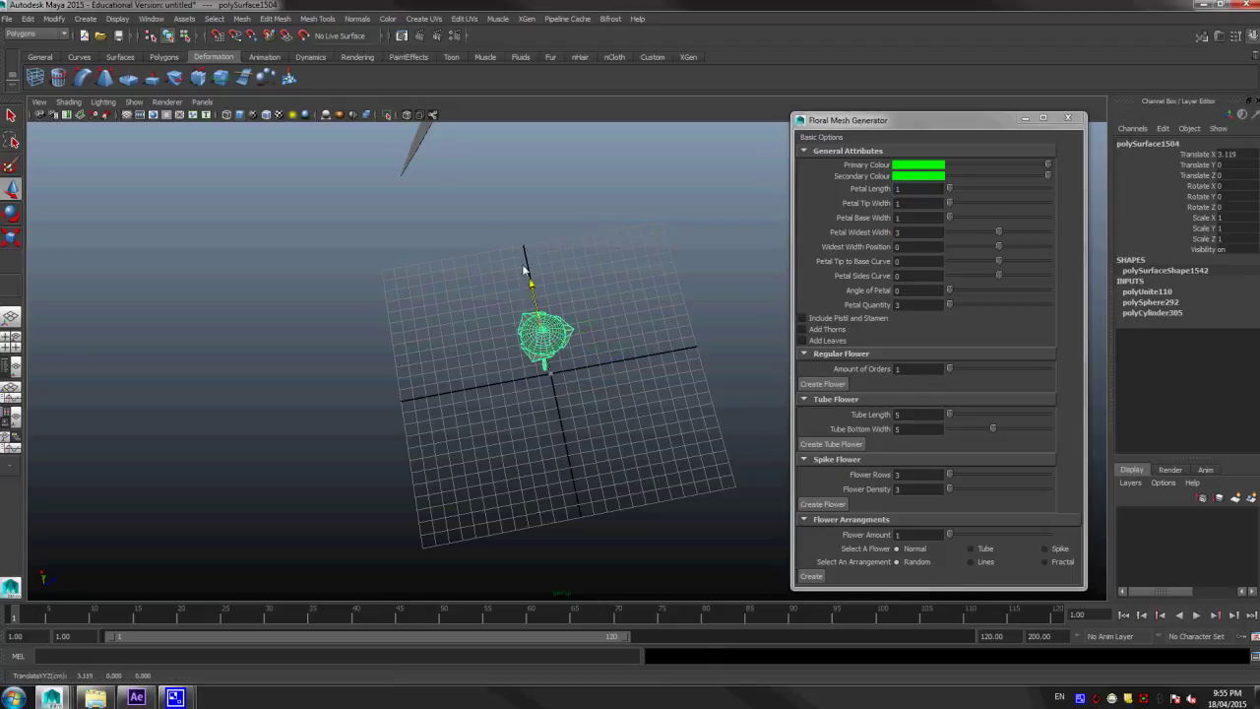
Step: Create a Widest Width Position 6 flower with Widest Width 1, move it up, then reset the position
left_click(965, 231)
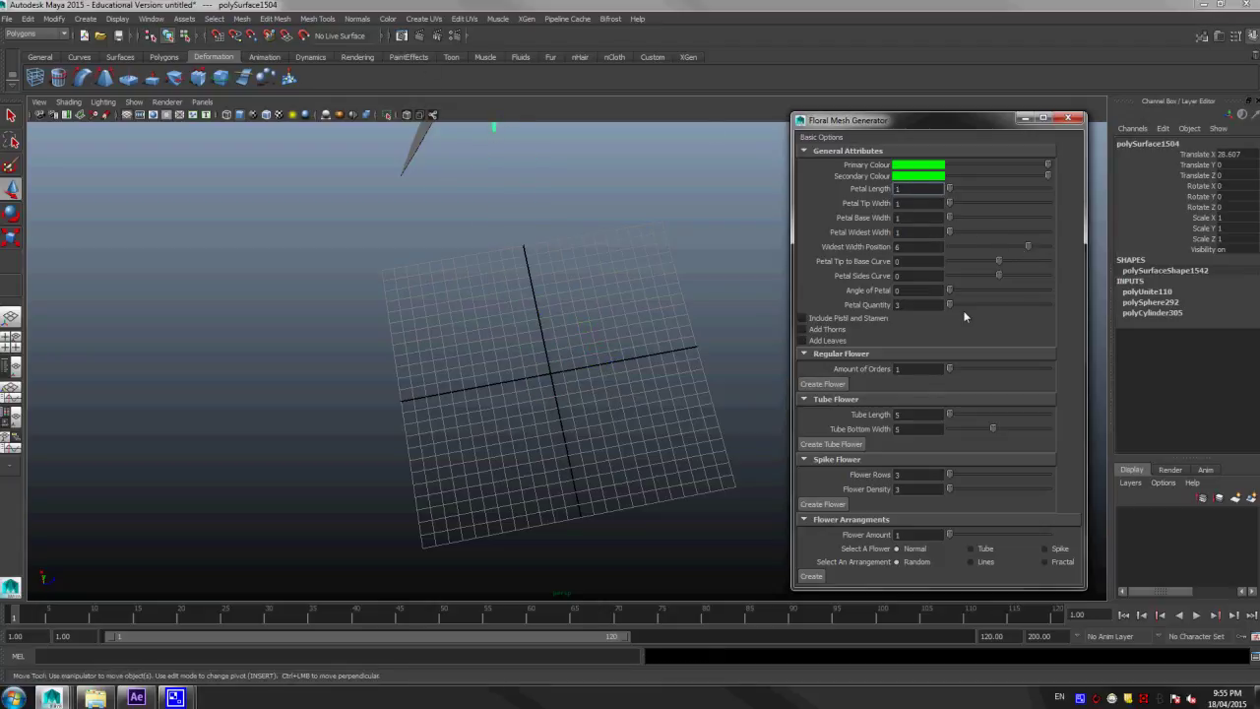
left_click(835, 386)
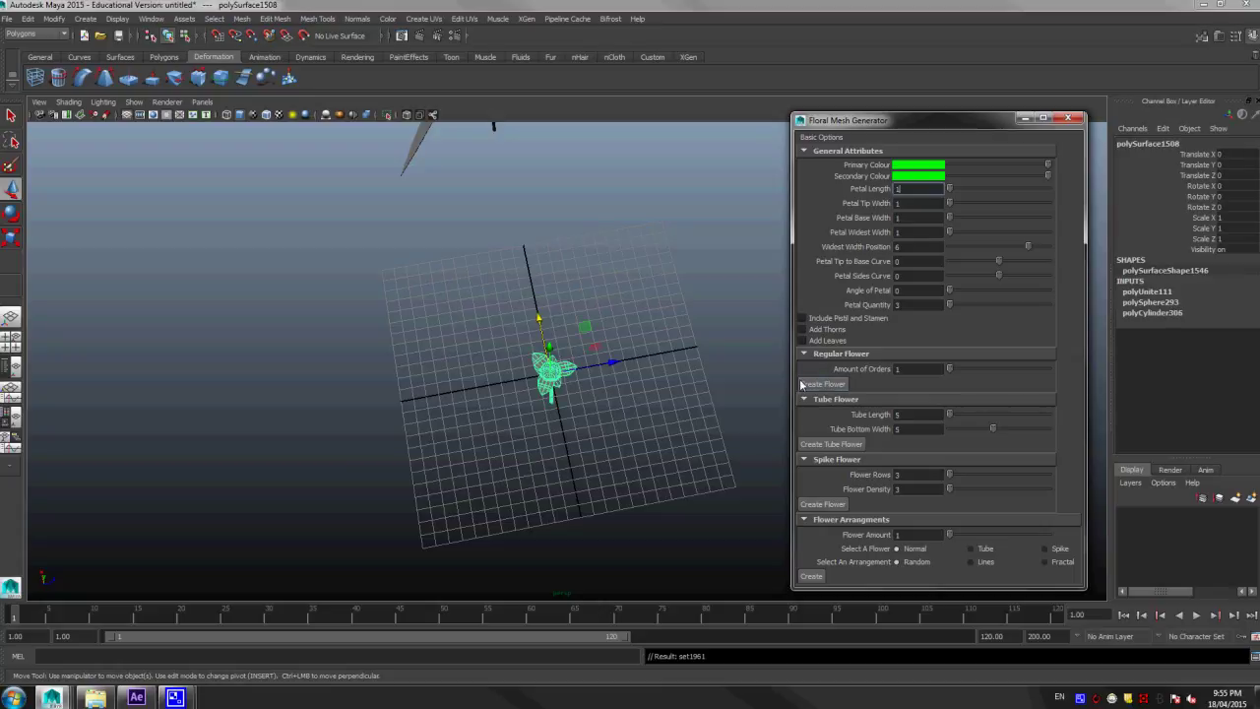
left_click(540, 317)
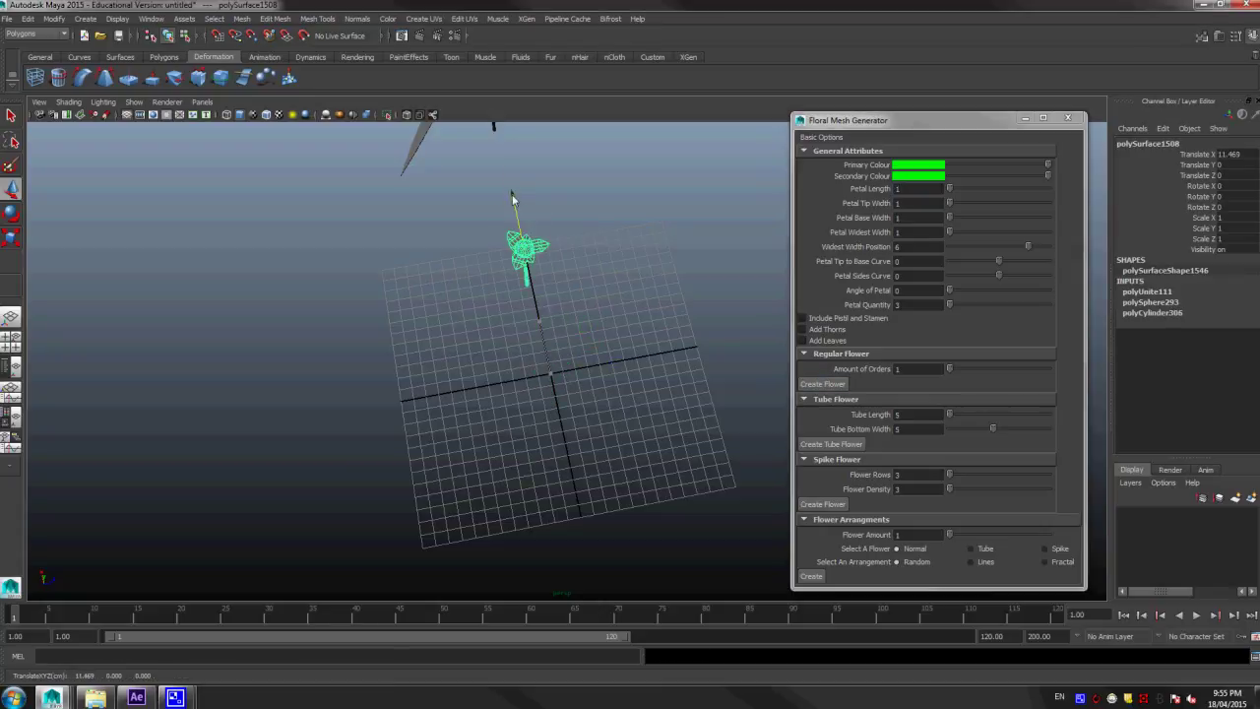
left_click_drag(540, 317, 490, 87)
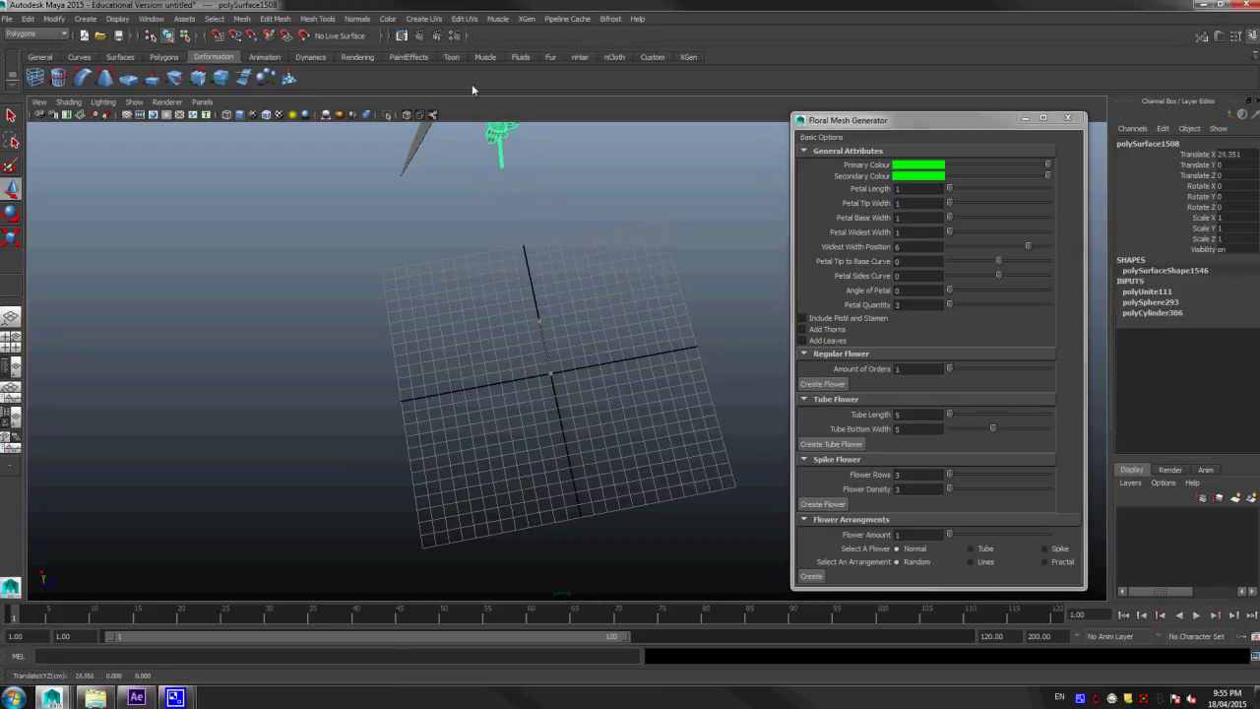
left_click(1008, 250)
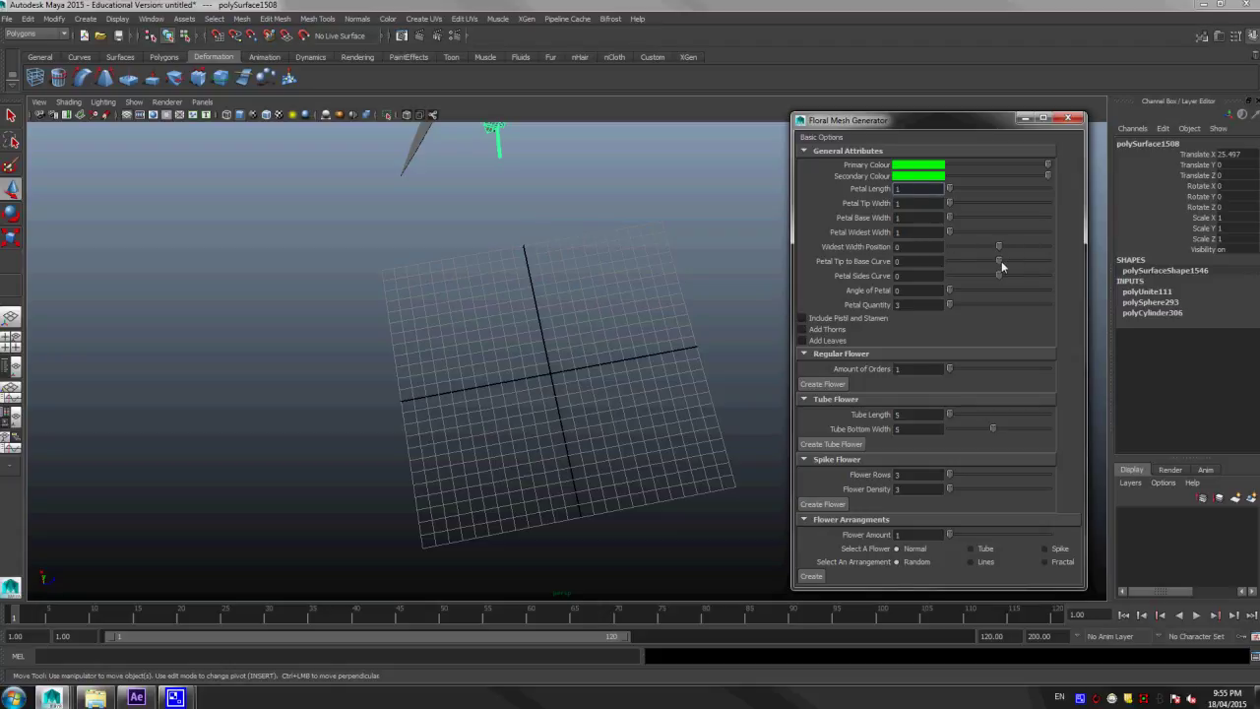
Step: Create a flower with Petal Tip to Base Curve 20, move it up, then reset the curve to 0
left_click_drag(1000, 260, 1046, 262)
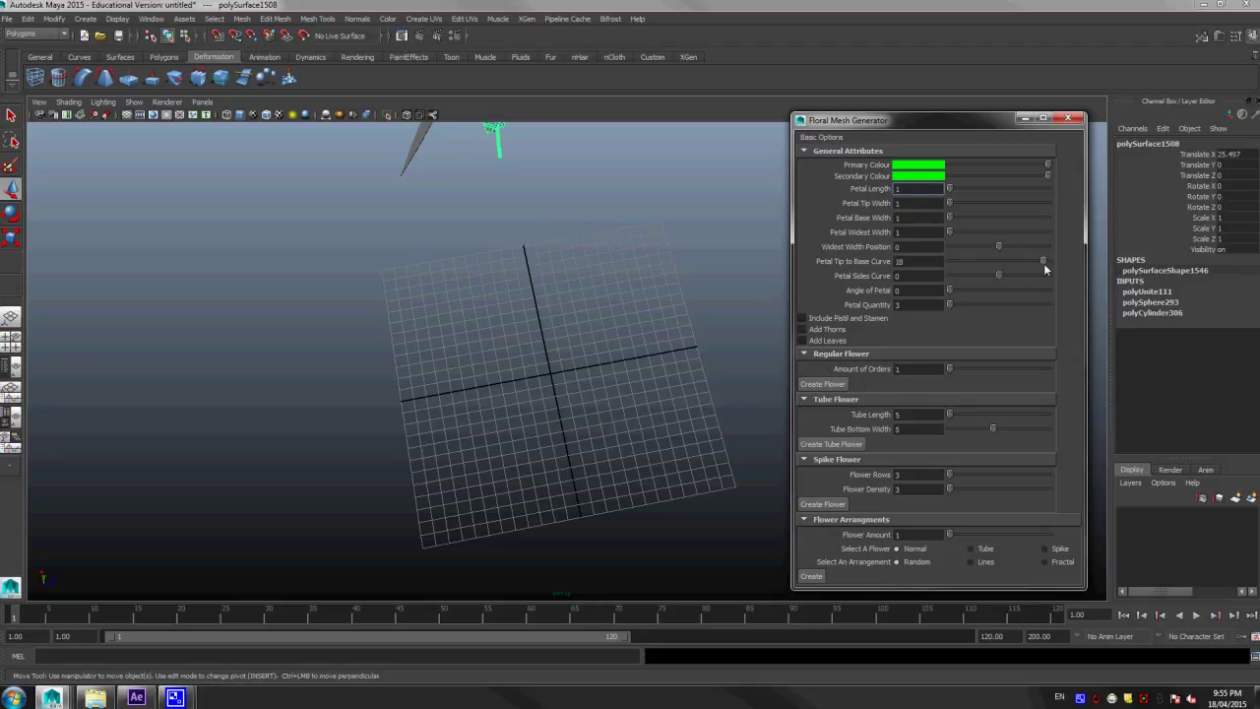
left_click(847, 384)
left_click(578, 321)
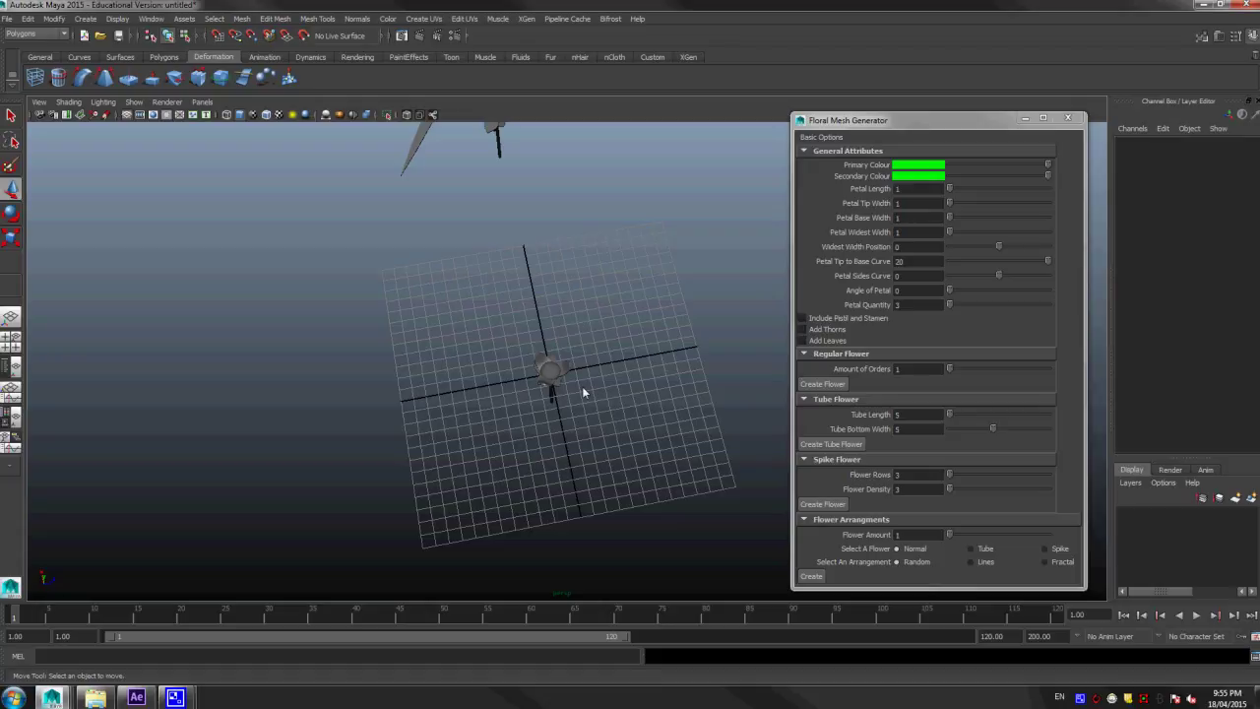
mouse_move(582, 388)
left_mouse_down("alt")
mouse_move(621, 433)
mouse_move(611, 347)
mouse_move(620, 403)
mouse_move(603, 399)
left_mouse_up("alt")
left_click(550, 367)
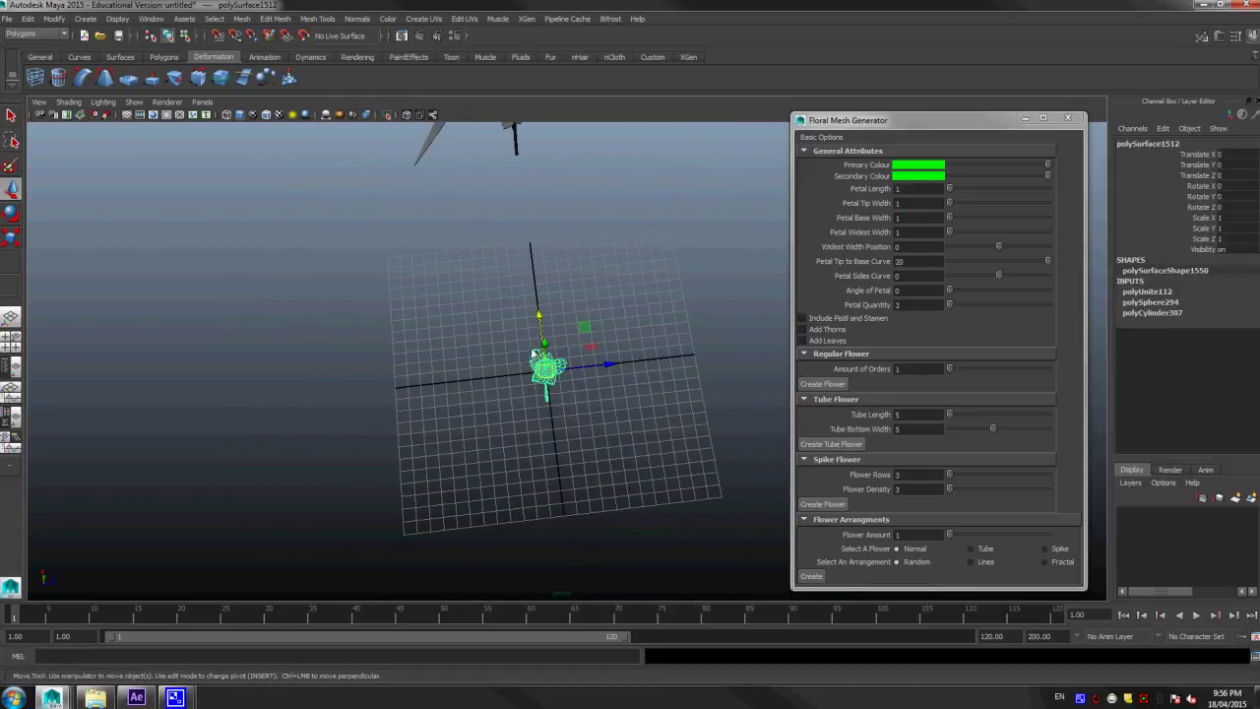
mouse_move(540, 324)
left_mouse_down()
mouse_move(537, 123)
mouse_move(589, 76)
left_mouse_up()
left_click(1001, 260)
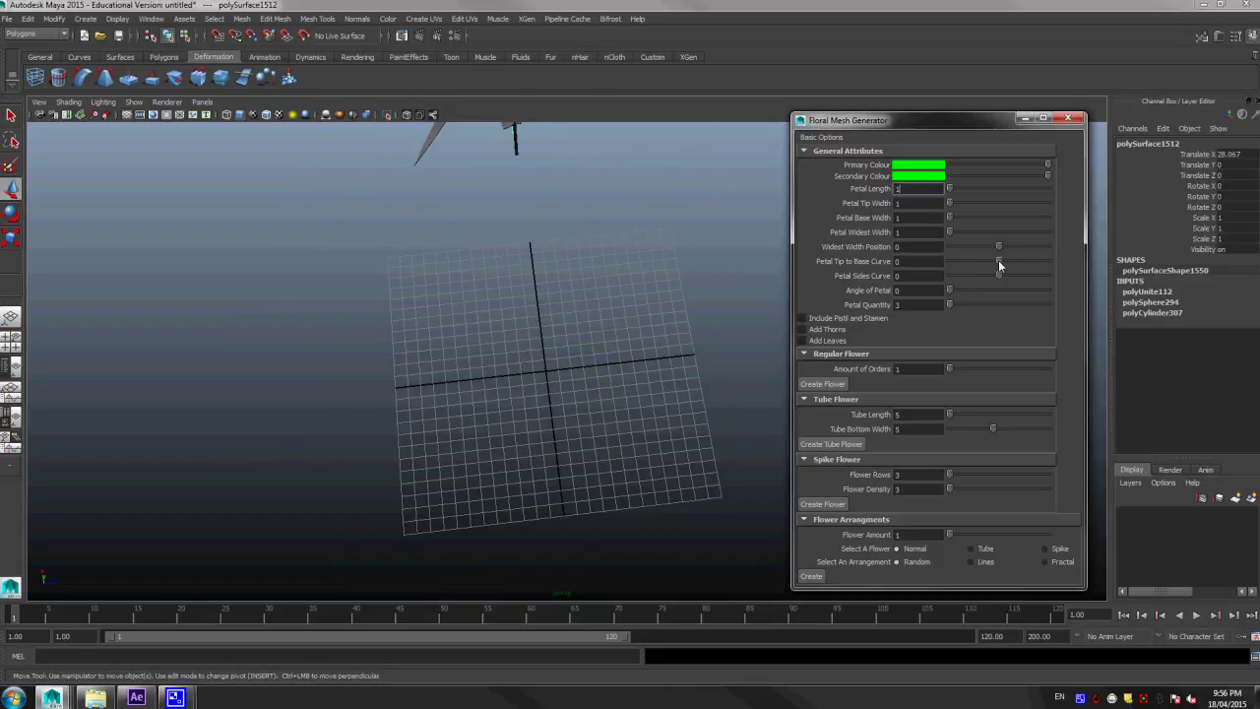
Step: Create a flower with Petal Sides Curve 20 and move it up beside the others
left_click_drag(1001, 279, 1069, 276)
left_click(827, 384)
left_click(664, 391)
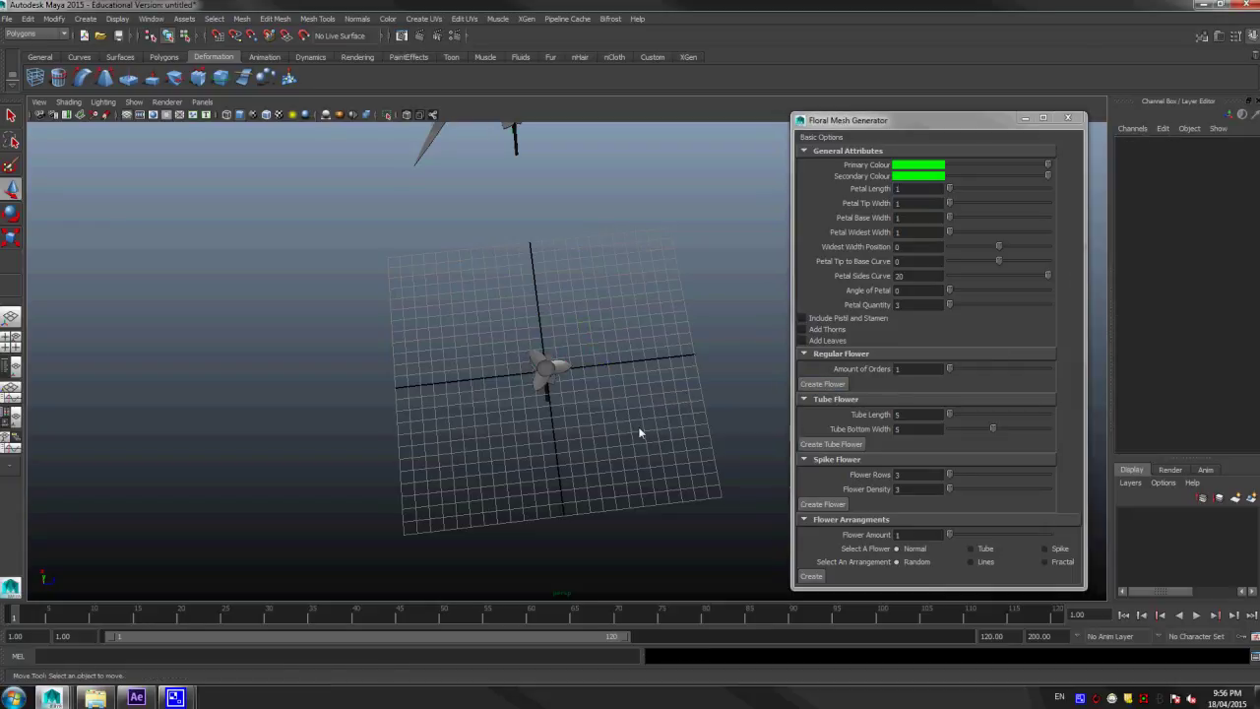
mouse_move(638, 427)
left_mouse_down("alt")
mouse_move(628, 325)
mouse_move(628, 445)
mouse_move(652, 478)
left_mouse_up("alt")
scroll(643, 438, "down", 3)
left_click(568, 443)
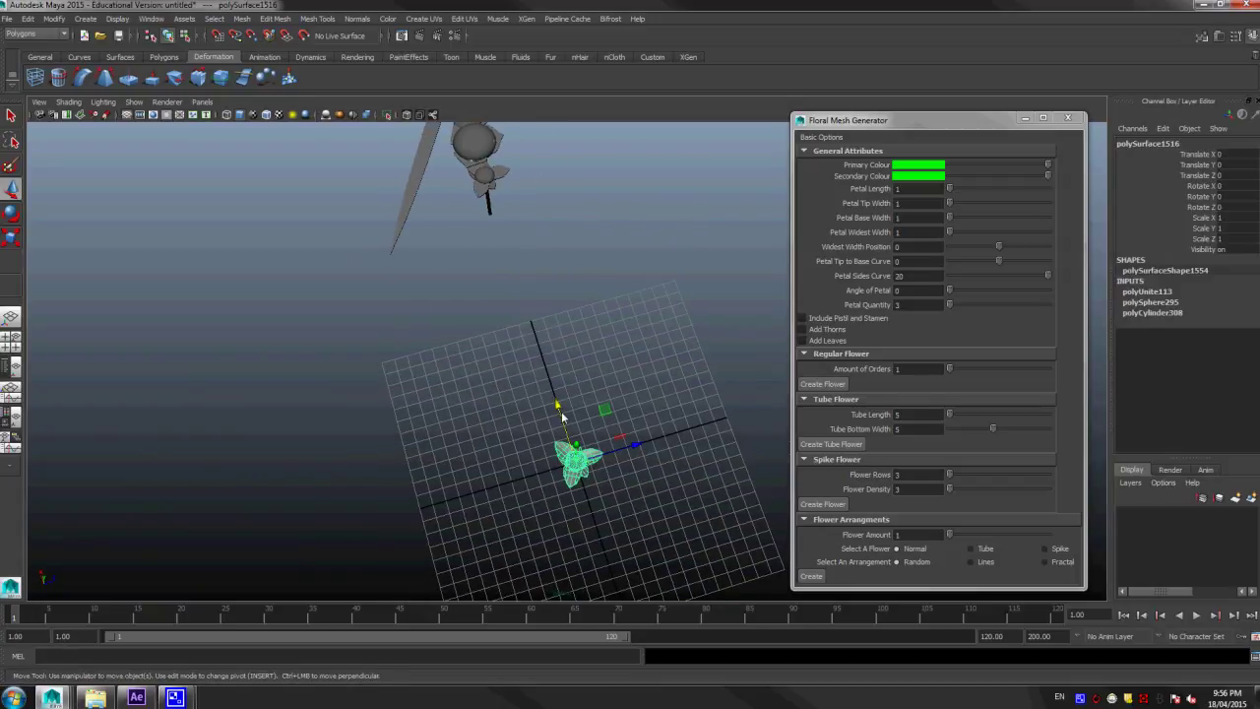
left_click_drag(567, 441, 442, 200)
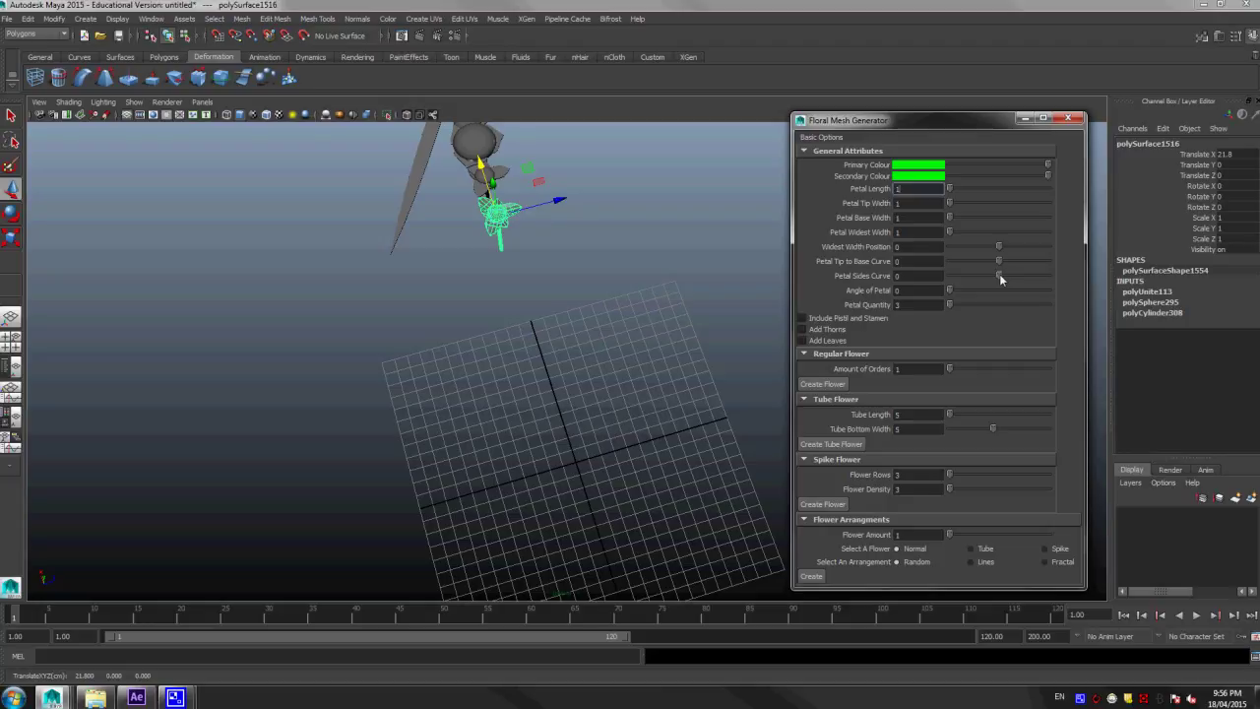
Step: Create a 45-degree angled-petal flower, then a ten-petal flower with Angle of Petal 0 moved up
left_click(822, 384)
mouse_move(709, 418)
left_mouse_down("alt")
mouse_move(684, 343)
mouse_move(572, 412)
mouse_move(441, 208)
left_mouse_up("alt")
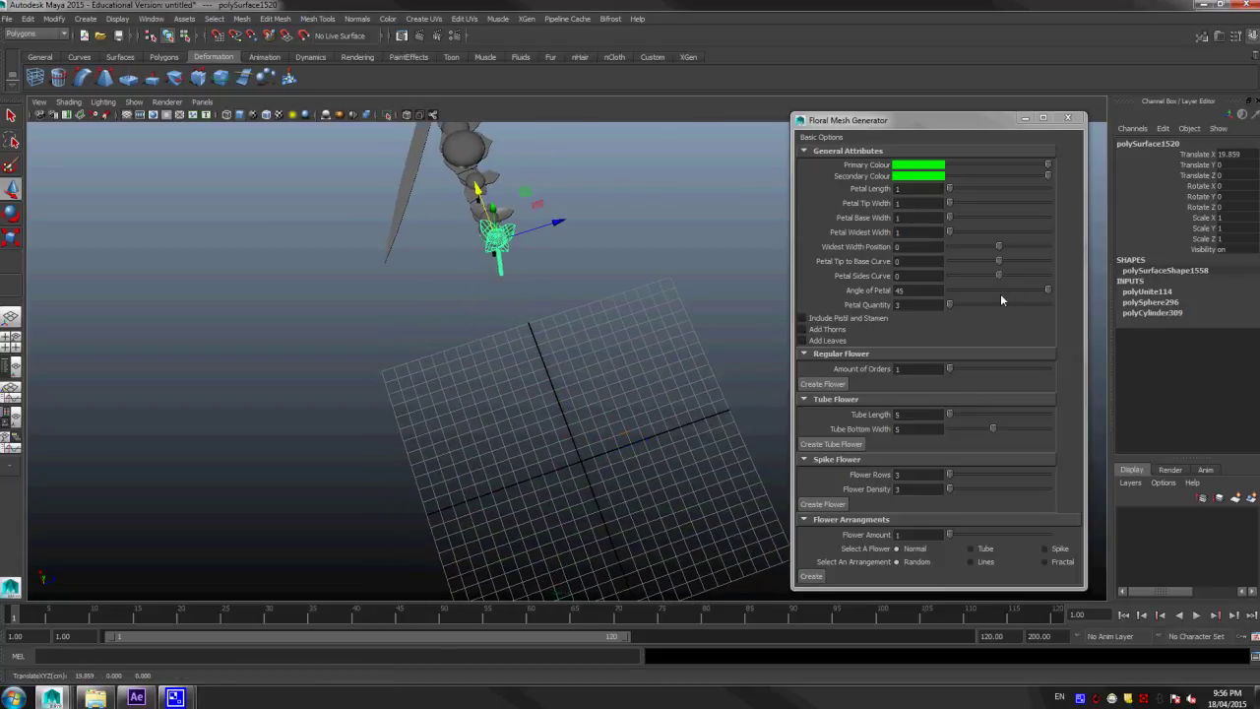
mouse_move(1007, 293)
left_mouse_down()
mouse_move(996, 292)
mouse_move(1110, 327)
left_mouse_up()
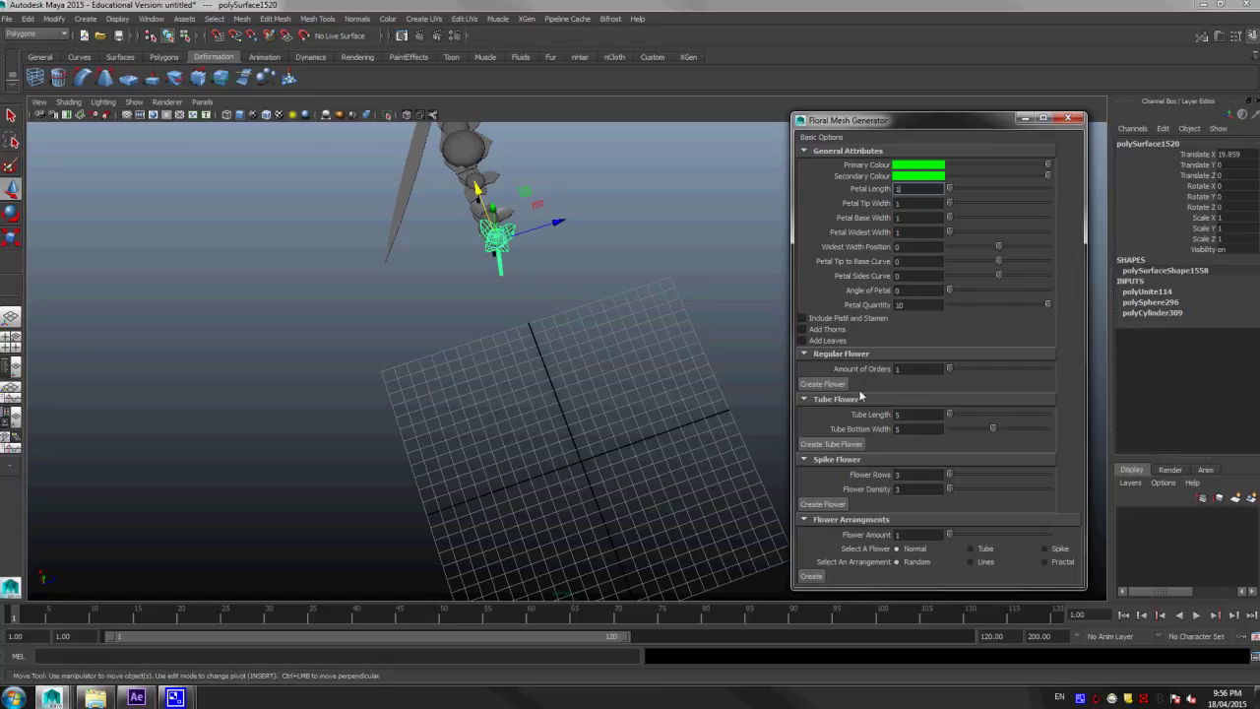
left_click(830, 385)
left_click(693, 477)
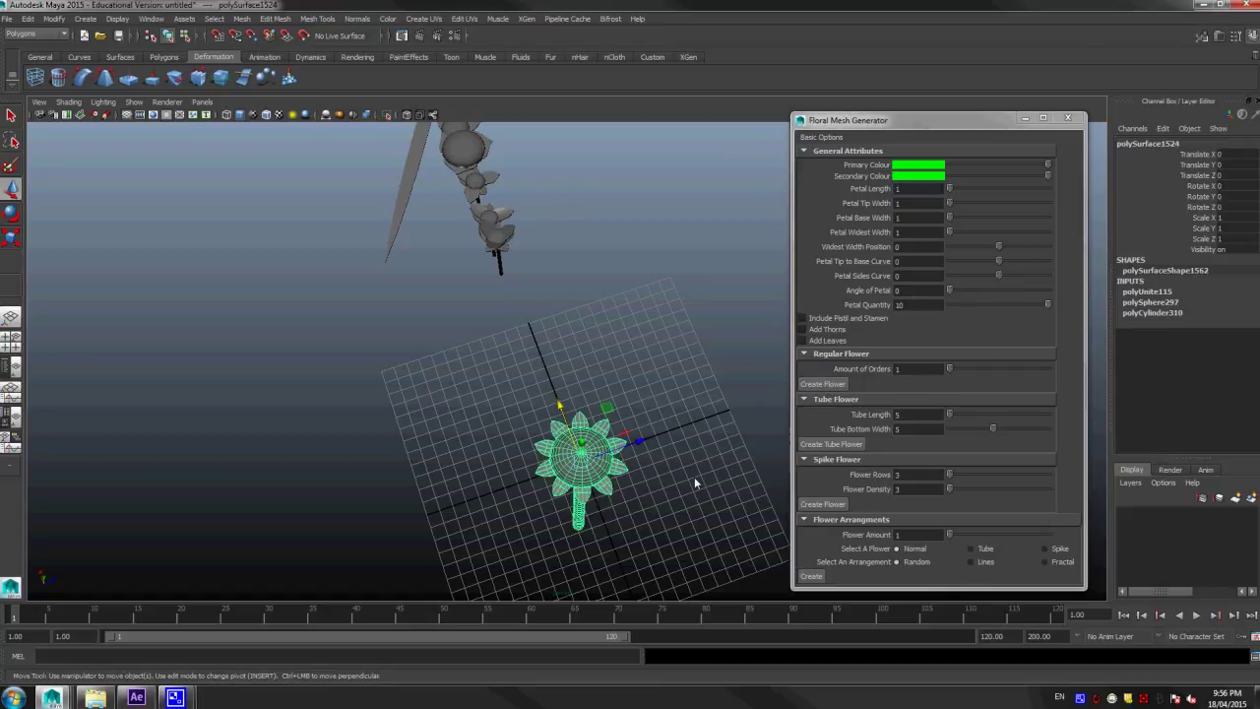
left_click(618, 459)
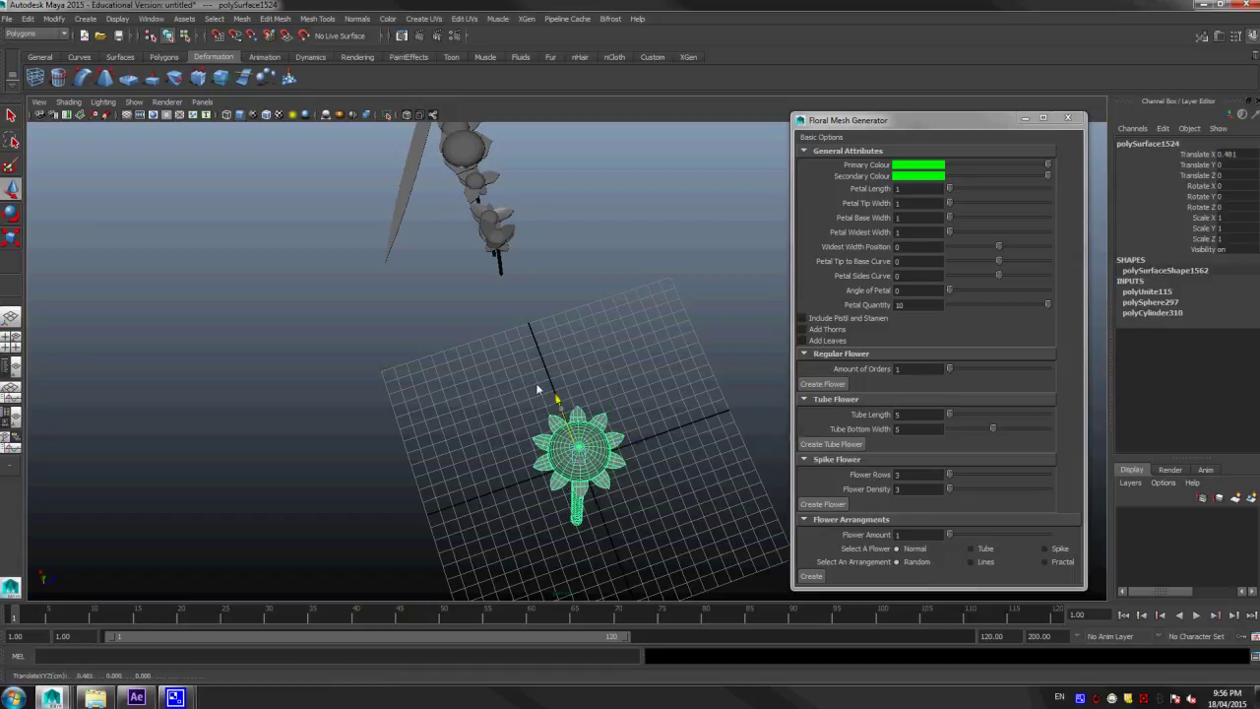
left_click_drag(545, 396, 464, 195)
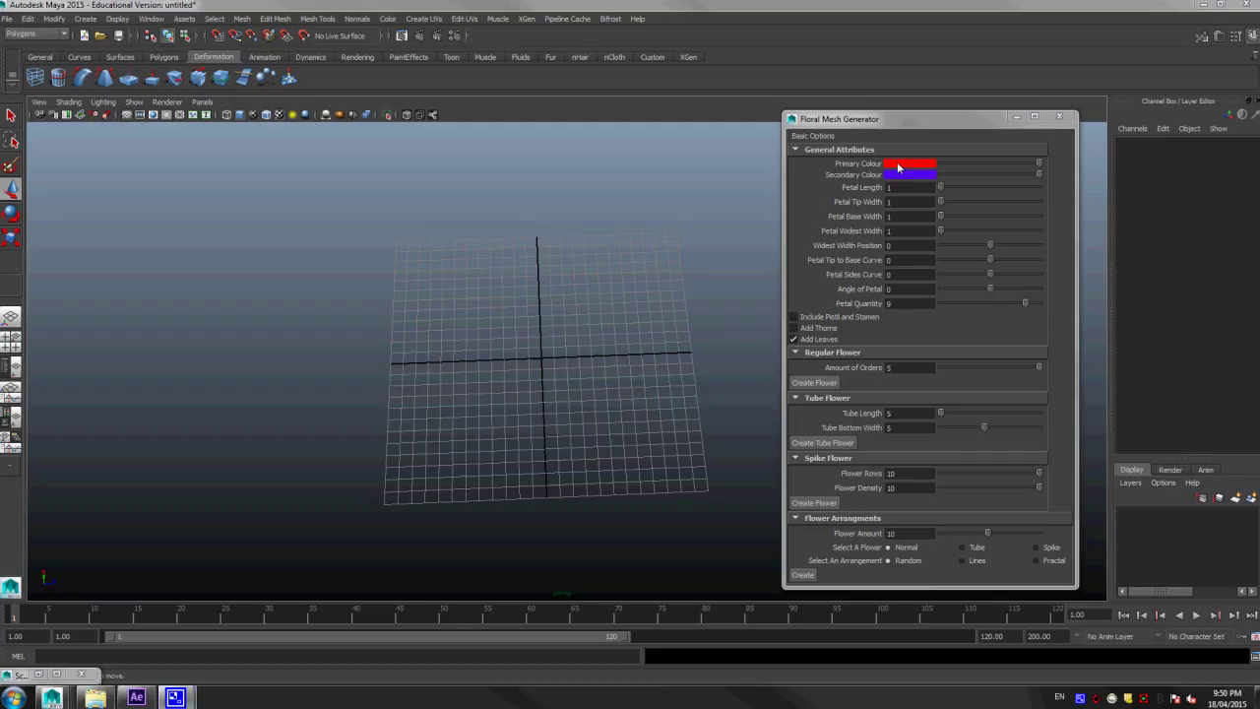
Step: Set the Primary Colour to blue and the Secondary Colour to teal
left_click(901, 167)
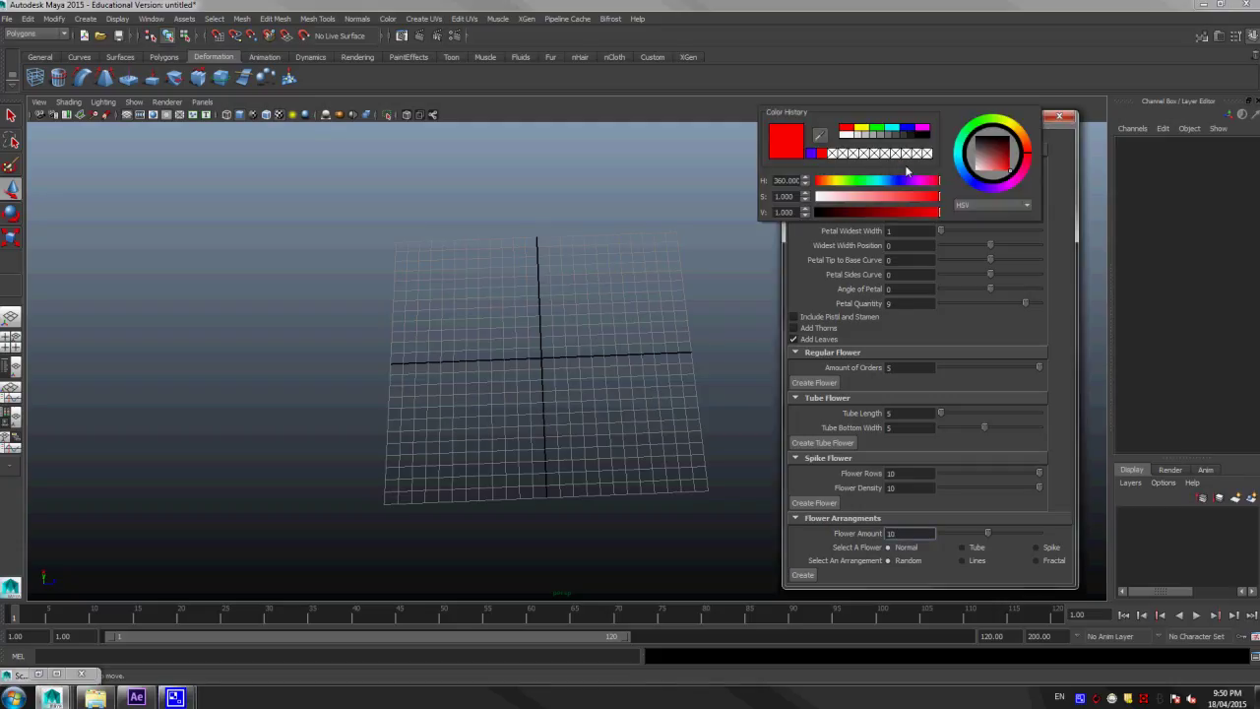
left_click(900, 182)
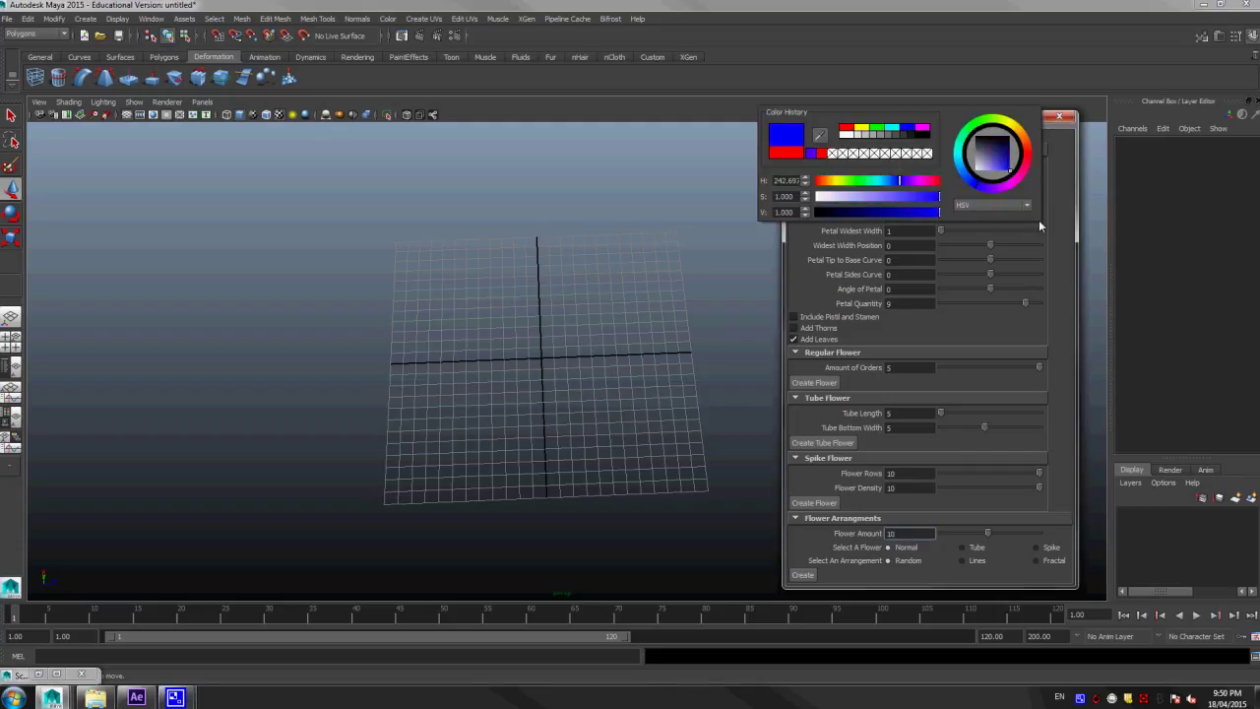
left_click(926, 176)
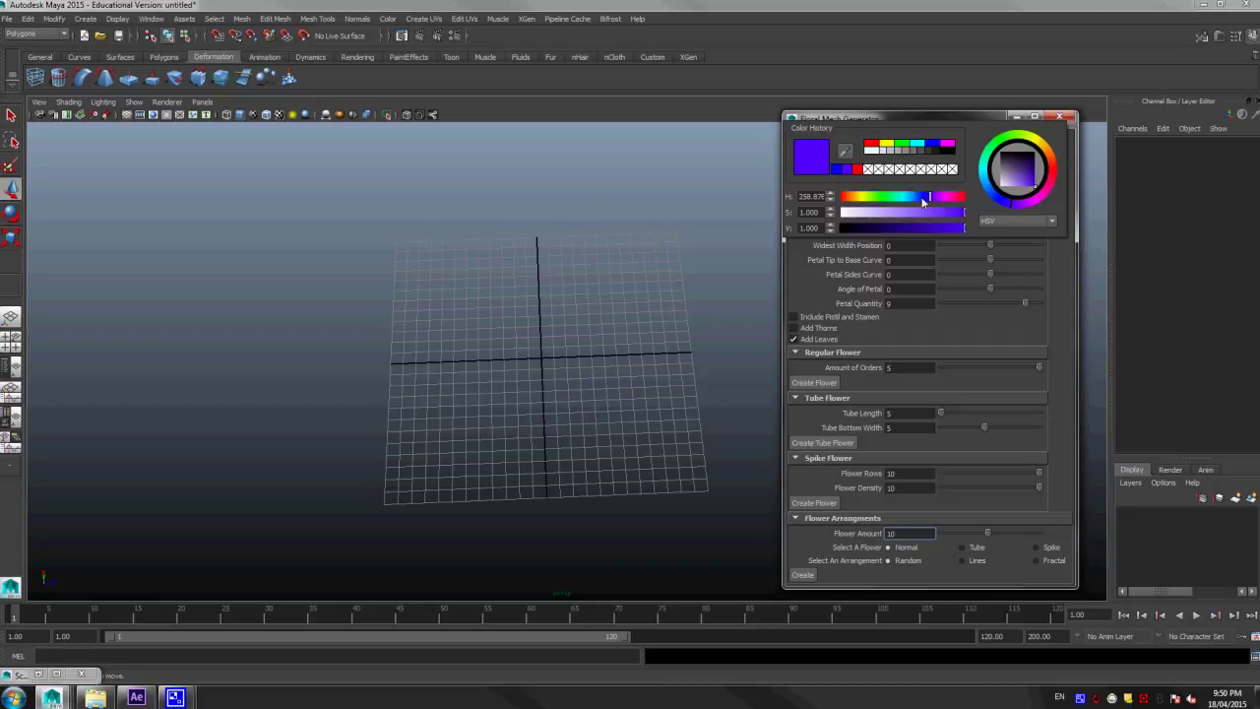
left_click(899, 197)
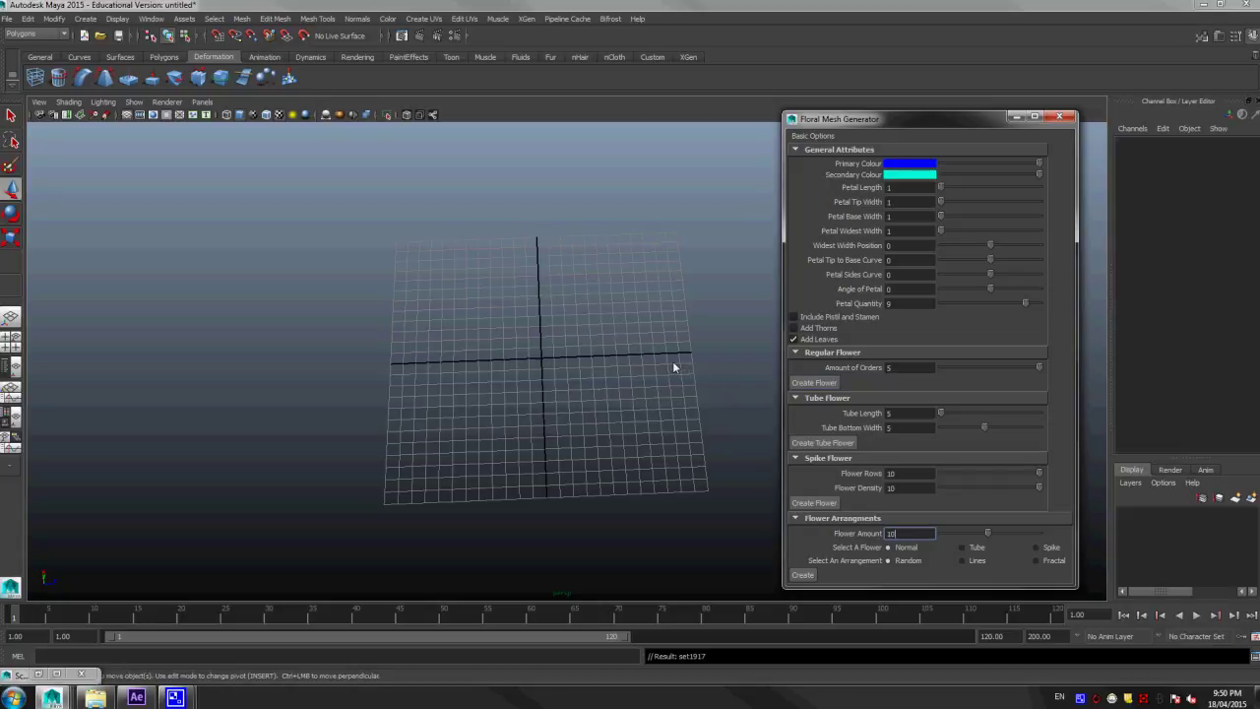
Step: Zoom and tilt the view to inspect the blue layered flower's stem and leaves
scroll(664, 379, "up", 3)
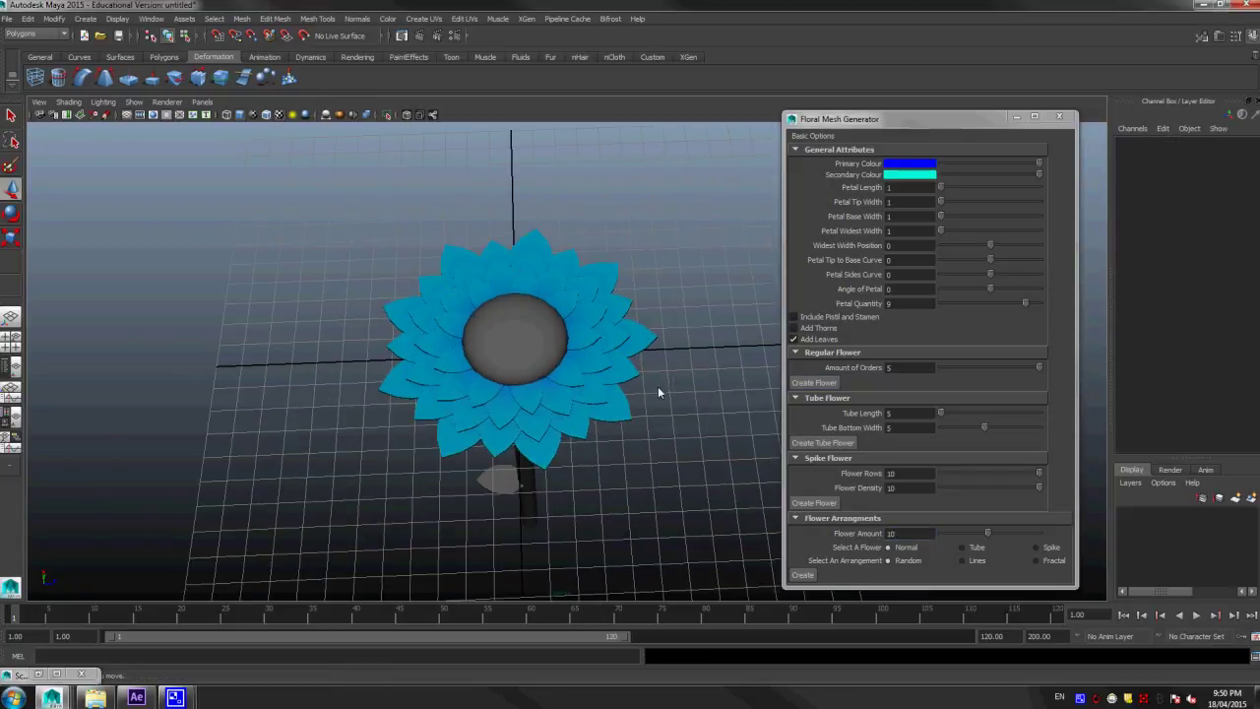
scroll(661, 386, "up", 4)
scroll(660, 386, "down", 1)
mouse_move(661, 386)
left_mouse_down("alt")
mouse_move(674, 377)
mouse_move(671, 396)
left_mouse_up("alt")
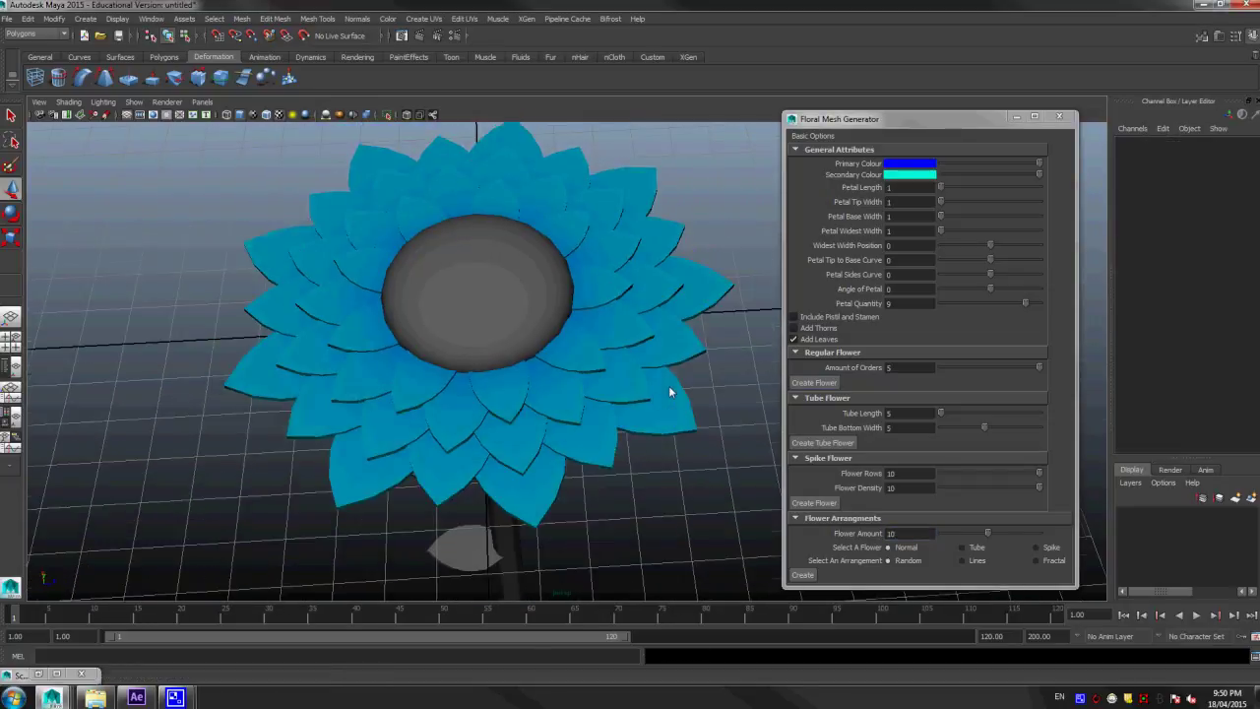